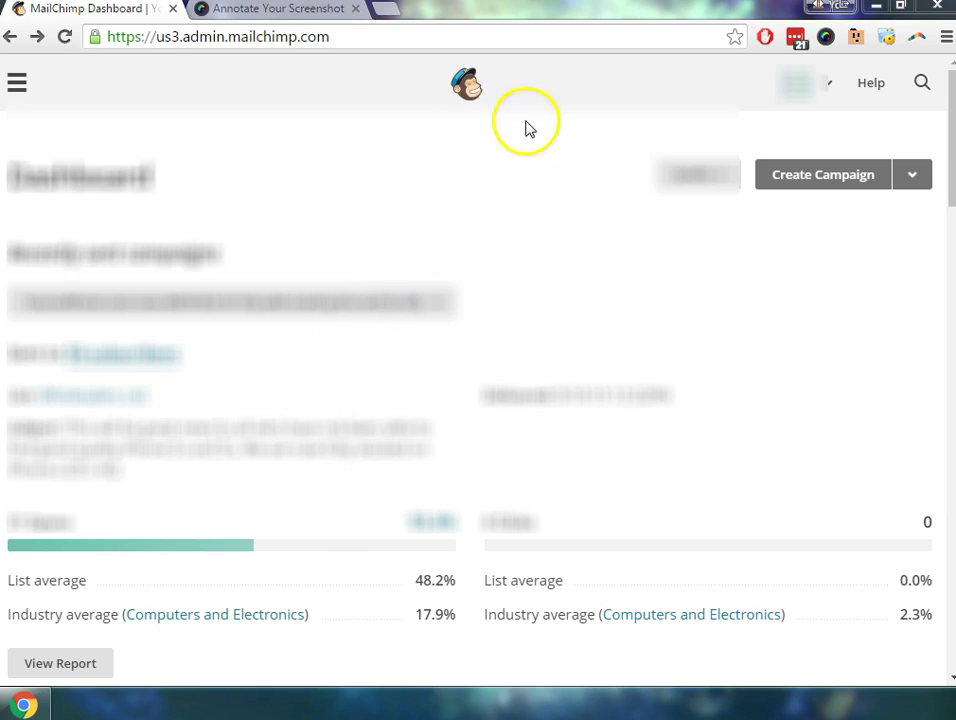
Step: Open MailChimp's full-screen navigation menu from the Dashboard
{"action": "left_click", "coordinate": [554, 187]}
{"action": "scroll", "coordinate": [548, 200], "scroll_direction": "down", "scroll_amount": 3}
{"action": "scroll", "coordinate": [548, 200], "scroll_direction": "up", "scroll_amount": 4}
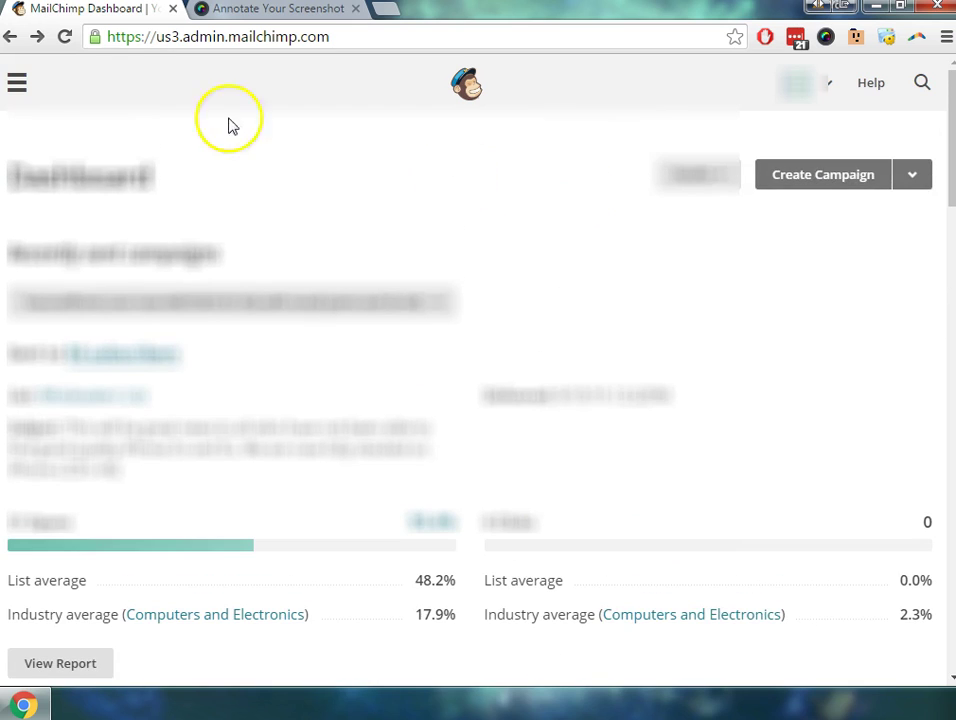
{"action": "left_click", "coordinate": [17, 84]}
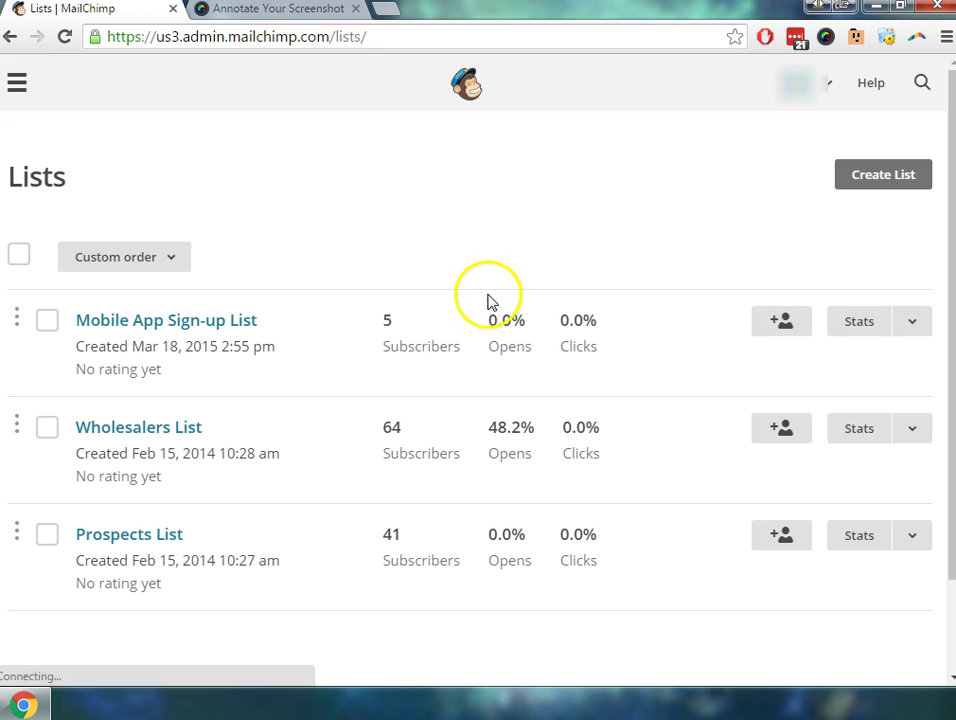
Step: Open the Wholesalers List and browse its Settings, Add subscribers, Stats and Manage subscribers menus
{"action": "left_click", "coordinate": [186, 429]}
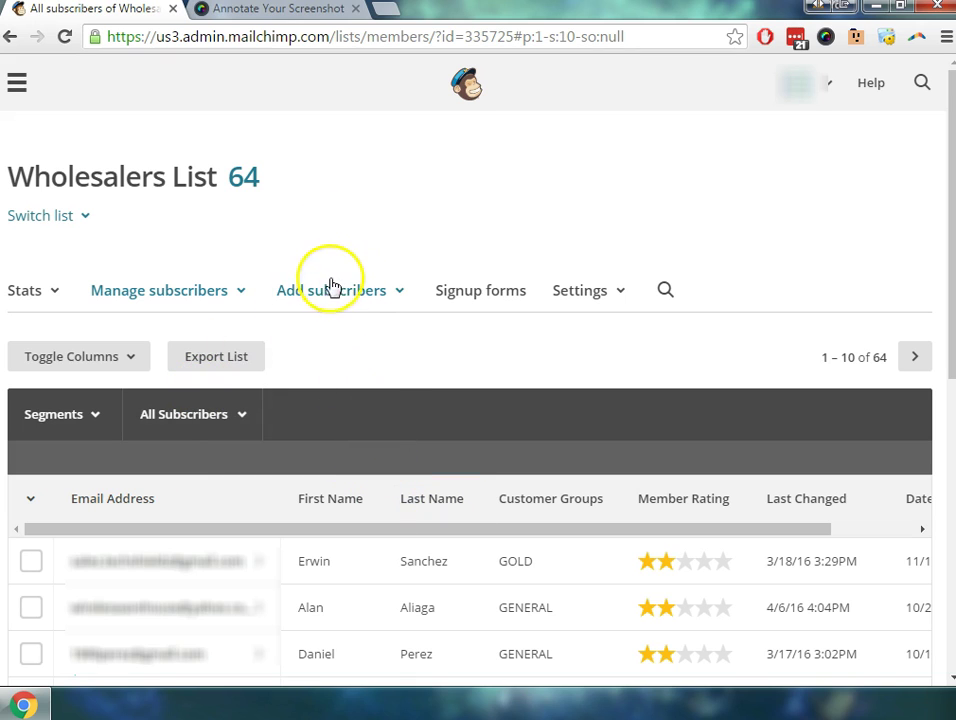
{"action": "left_click", "coordinate": [590, 302]}
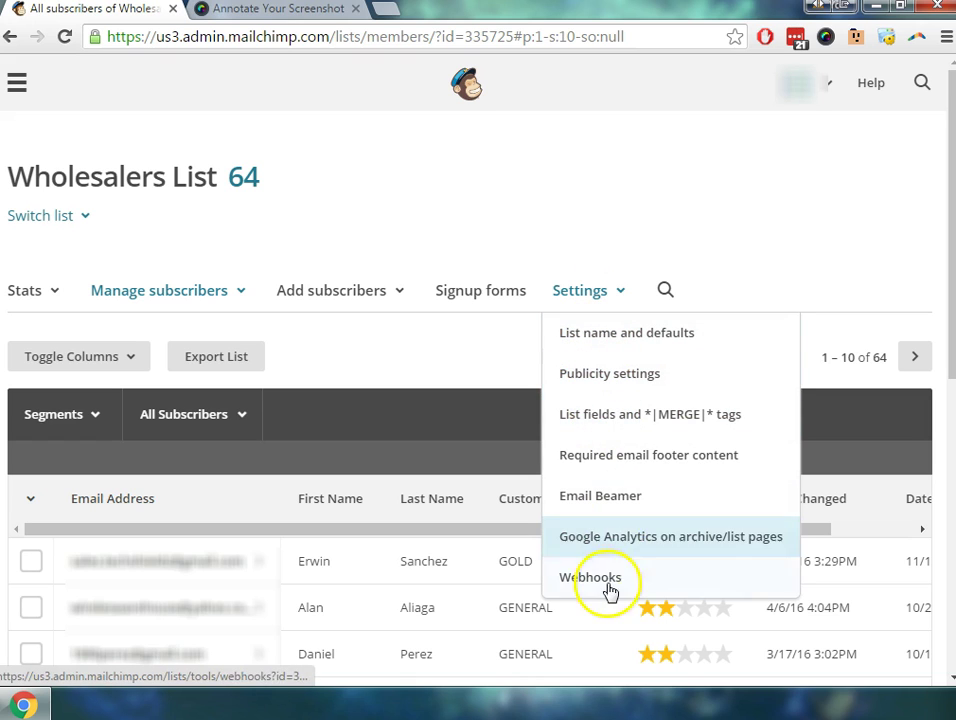
{"action": "left_click", "coordinate": [390, 291]}
{"action": "left_click", "coordinate": [232, 302]}
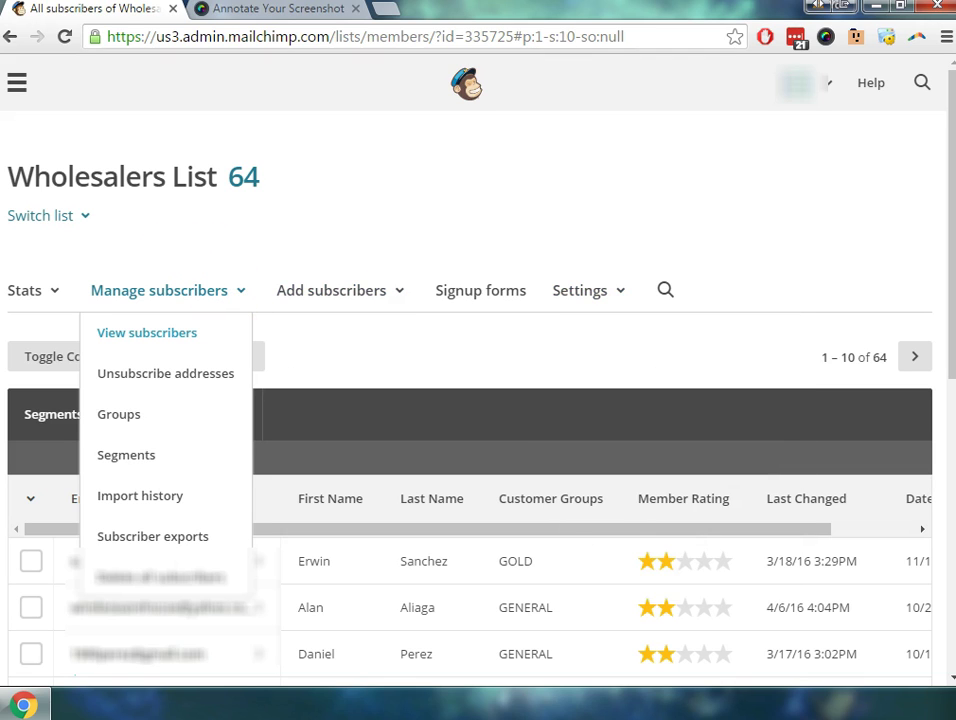
{"action": "left_click", "coordinate": [35, 295]}
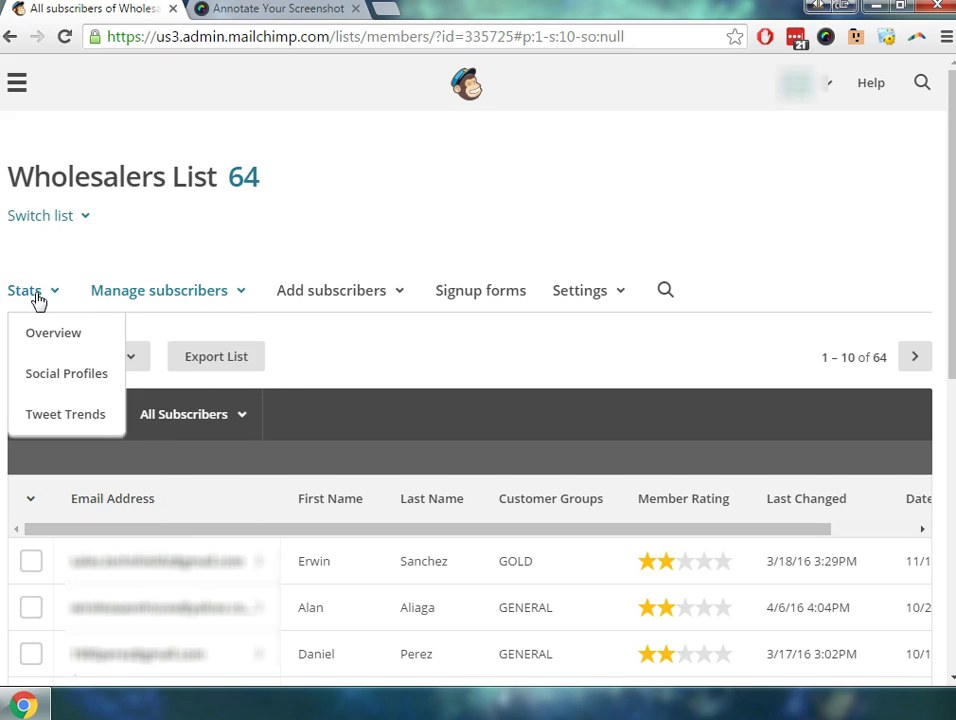
{"action": "left_click", "coordinate": [117, 294]}
Step: Go to the Wholesalers List's Segments page, create a new segment, and open the condition field list
{"action": "left_click", "coordinate": [179, 465]}
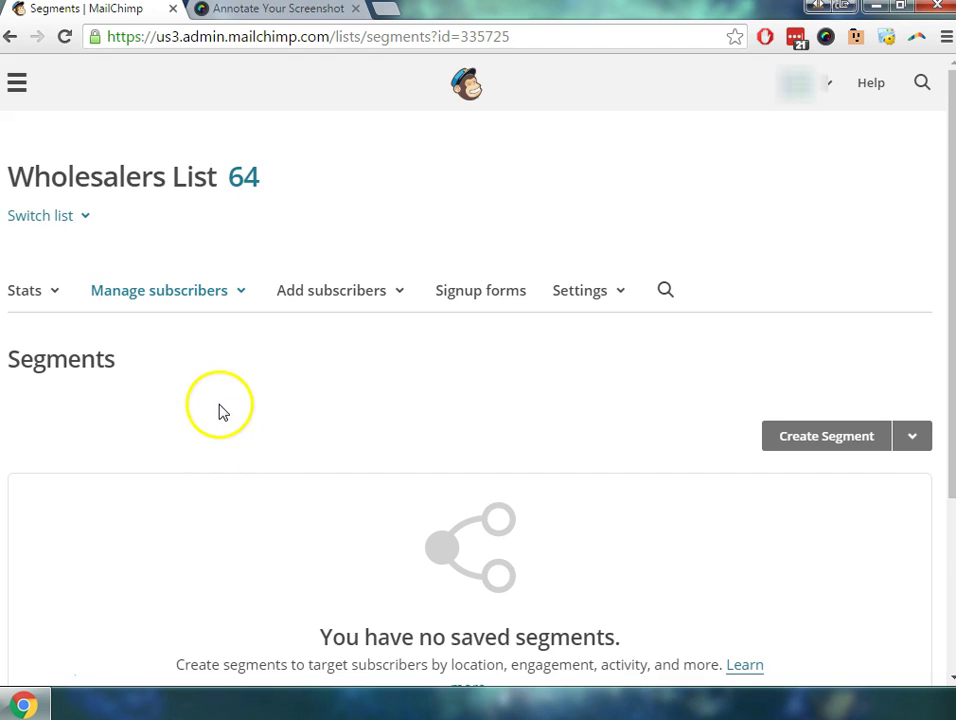
{"action": "scroll", "coordinate": [222, 412], "scroll_direction": "down", "scroll_amount": 1}
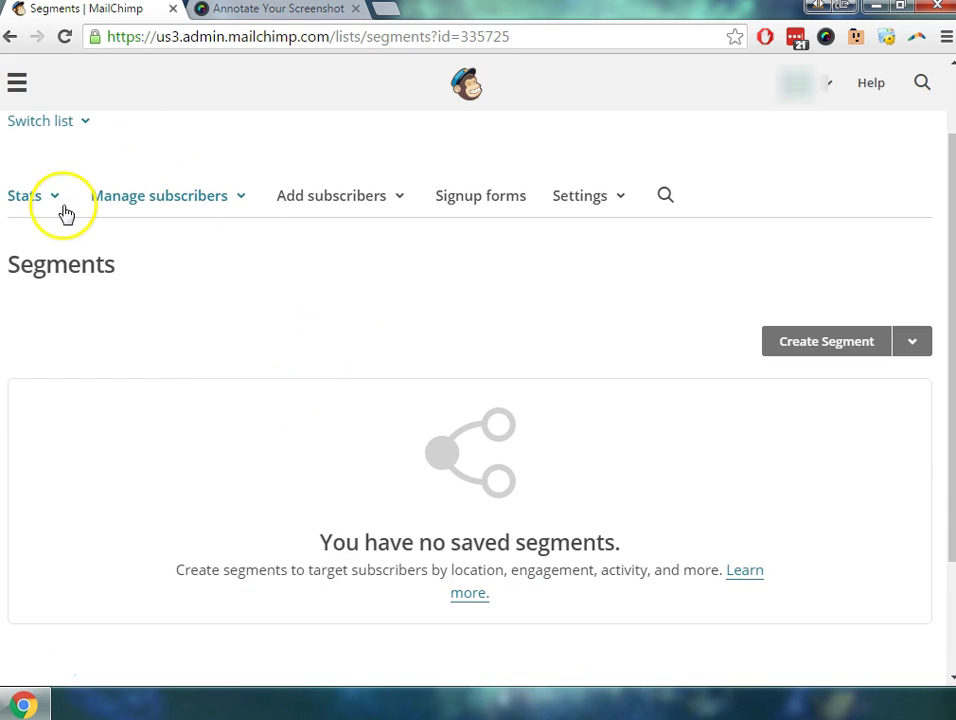
{"action": "left_click", "coordinate": [857, 353]}
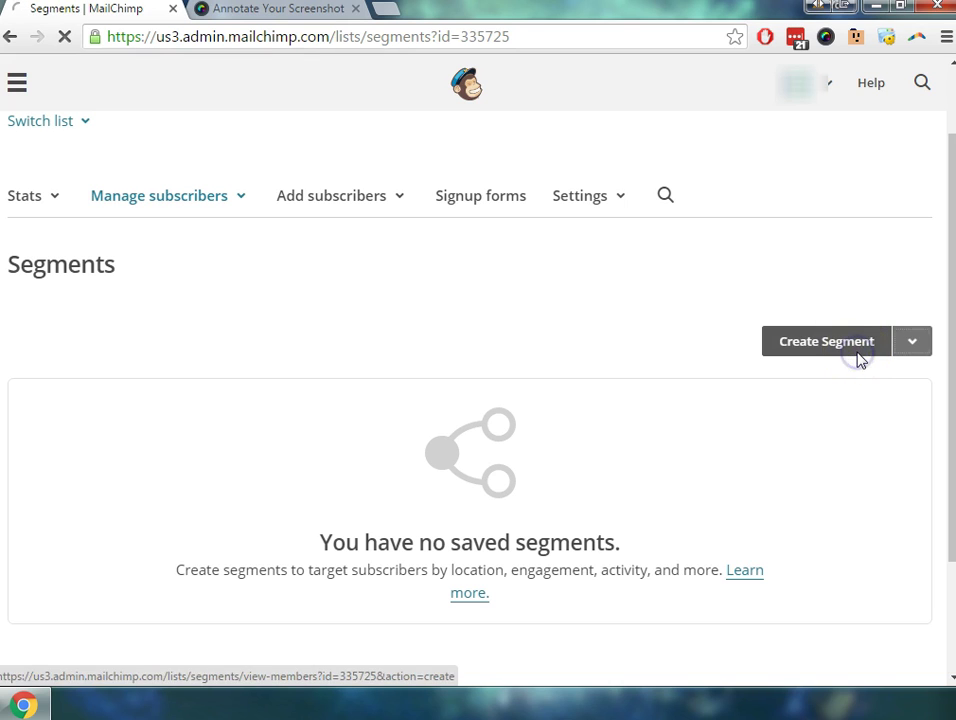
{"action": "scroll", "coordinate": [510, 393], "scroll_direction": "down", "scroll_amount": 1}
{"action": "scroll", "coordinate": [480, 400], "scroll_direction": "down", "scroll_amount": 1}
{"action": "left_click", "coordinate": [172, 371]}
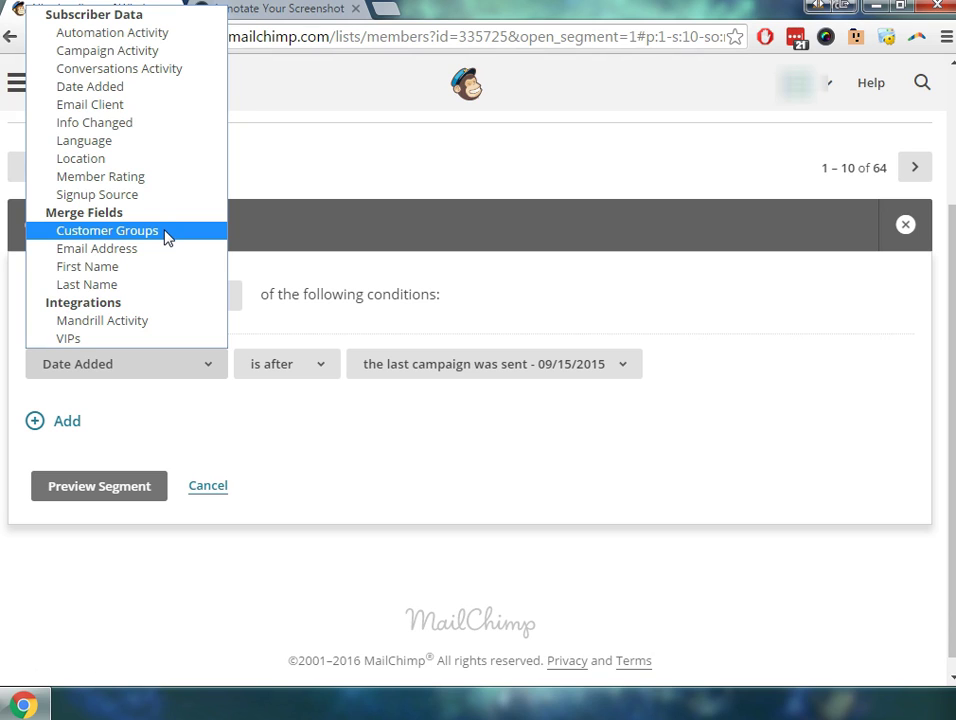
Step: Set the condition to Customer Groups is GENERAL and preview the 19 matching subscribers
{"action": "left_click", "coordinate": [166, 232]}
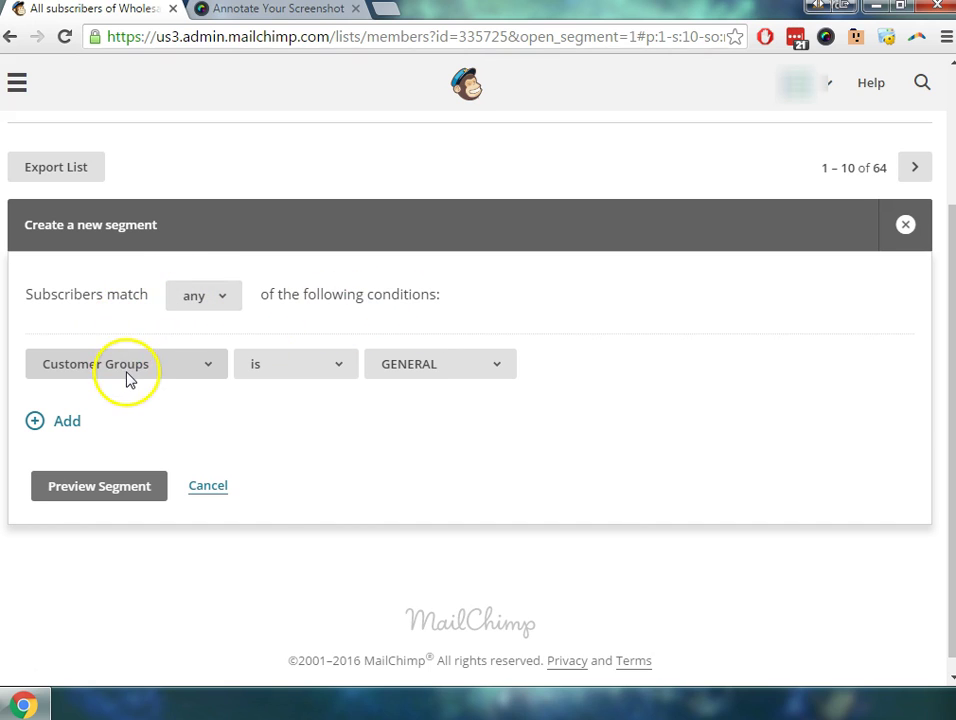
{"action": "left_click", "coordinate": [100, 487]}
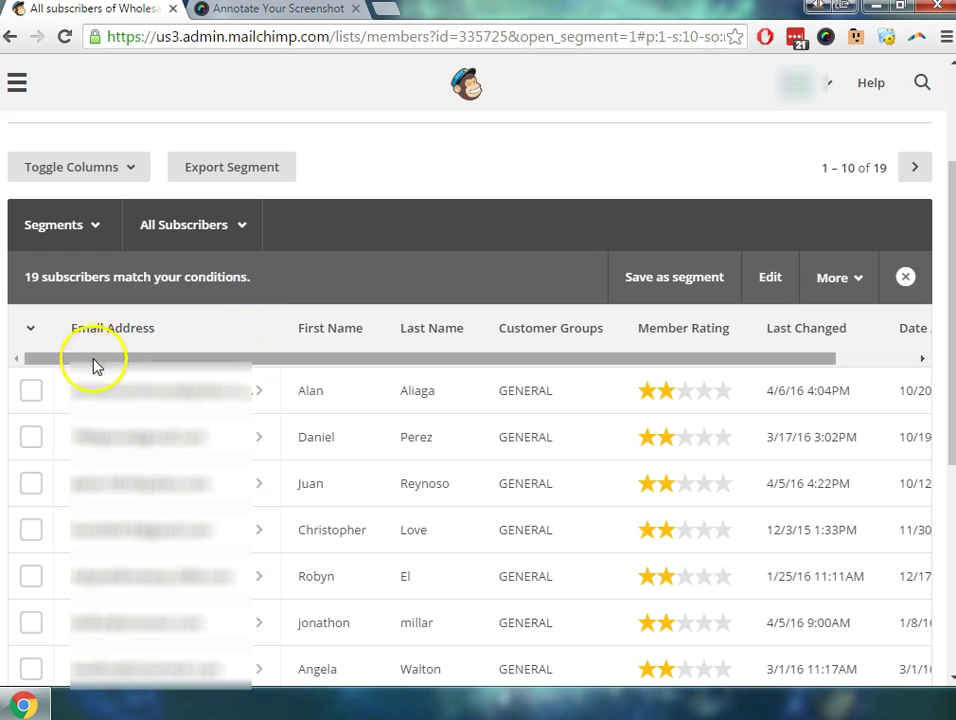
Step: Select all visible rows among the 19 GENERAL subscribers and scroll through the list
{"action": "scroll", "coordinate": [52, 375], "scroll_direction": "down", "scroll_amount": 1}
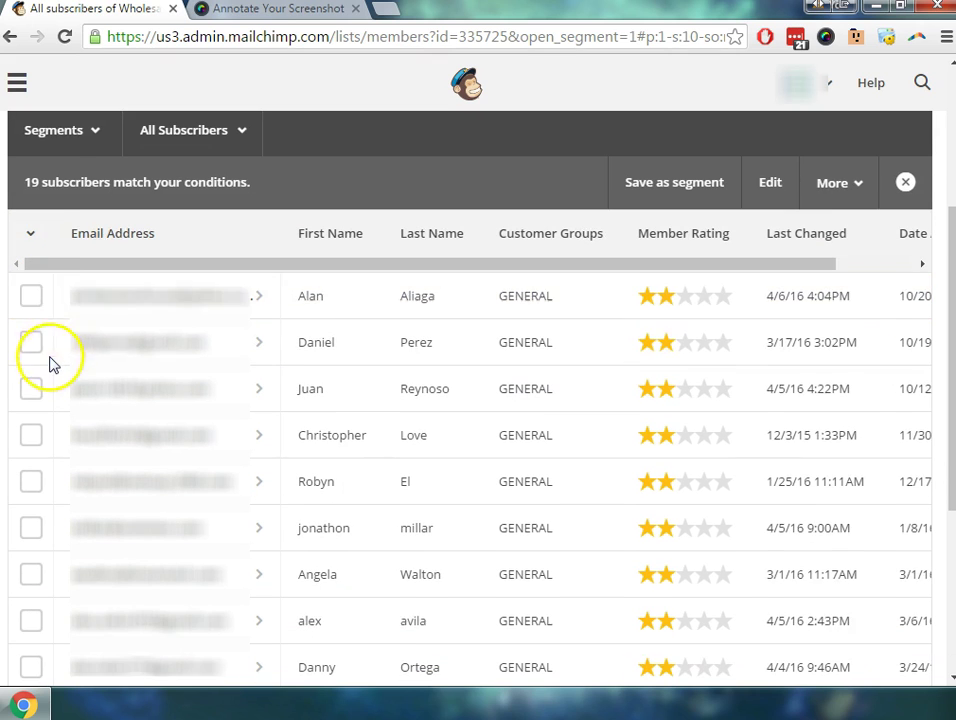
{"action": "left_click", "coordinate": [31, 232]}
{"action": "left_click", "coordinate": [41, 252]}
{"action": "scroll", "coordinate": [132, 461], "scroll_direction": "down", "scroll_amount": 4}
{"action": "scroll", "coordinate": [489, 580], "scroll_direction": "down", "scroll_amount": 2}
{"action": "scroll", "coordinate": [548, 459], "scroll_direction": "up", "scroll_amount": 2}
{"action": "scroll", "coordinate": [578, 507], "scroll_direction": "down", "scroll_amount": 2}
{"action": "scroll", "coordinate": [578, 507], "scroll_direction": "down", "scroll_amount": 2}
{"action": "scroll", "coordinate": [580, 506], "scroll_direction": "up", "scroll_amount": 2}
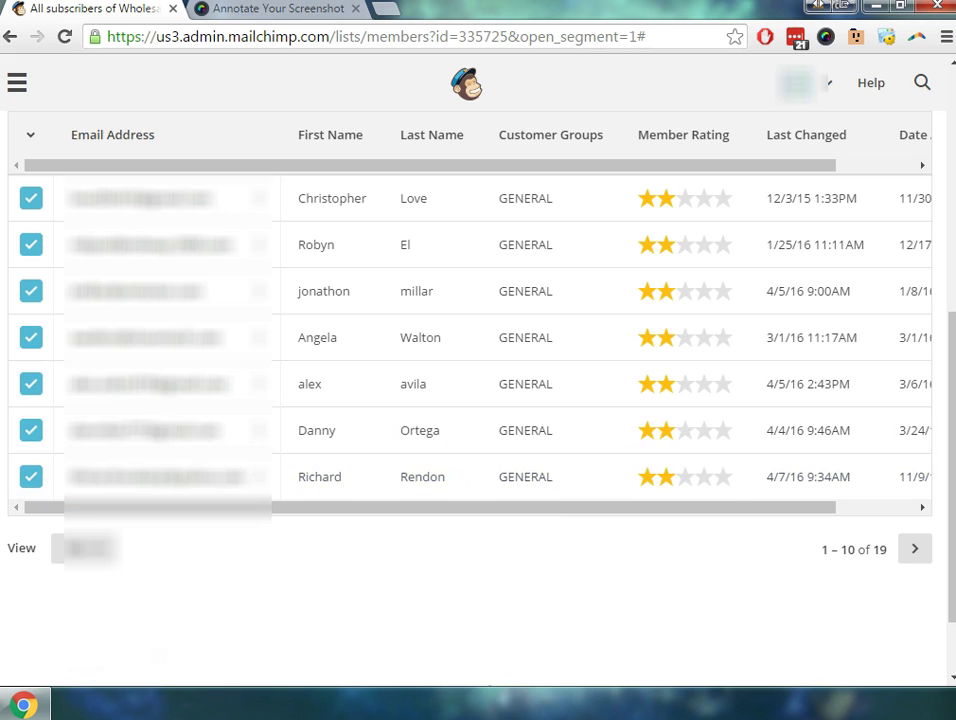
{"action": "scroll", "coordinate": [300, 412], "scroll_direction": "up", "scroll_amount": 5}
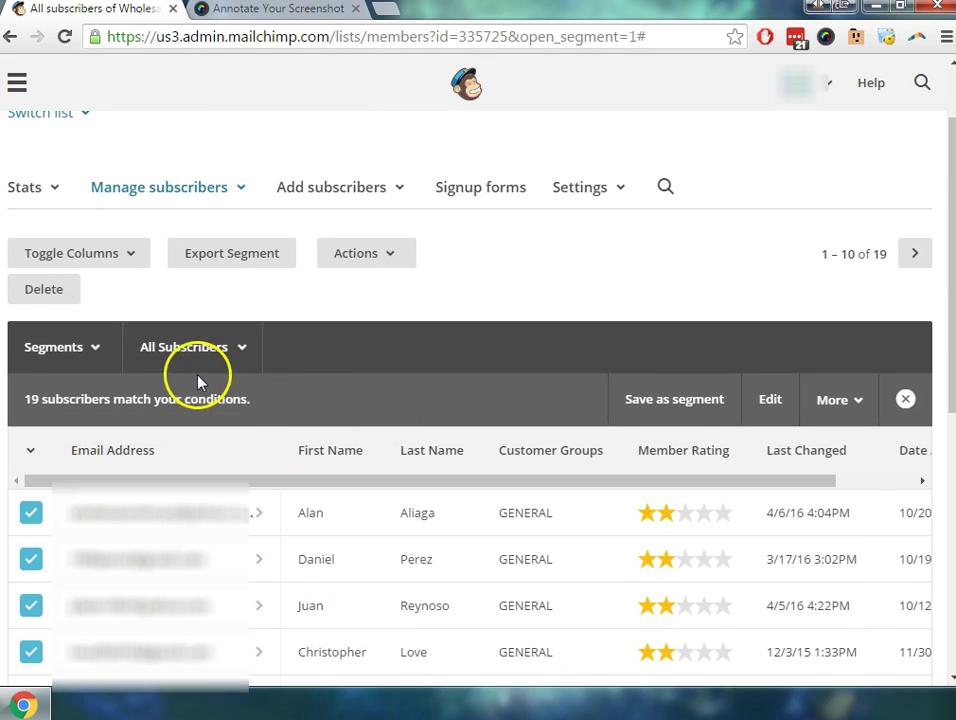
{"action": "scroll", "coordinate": [190, 378], "scroll_direction": "up", "scroll_amount": 1}
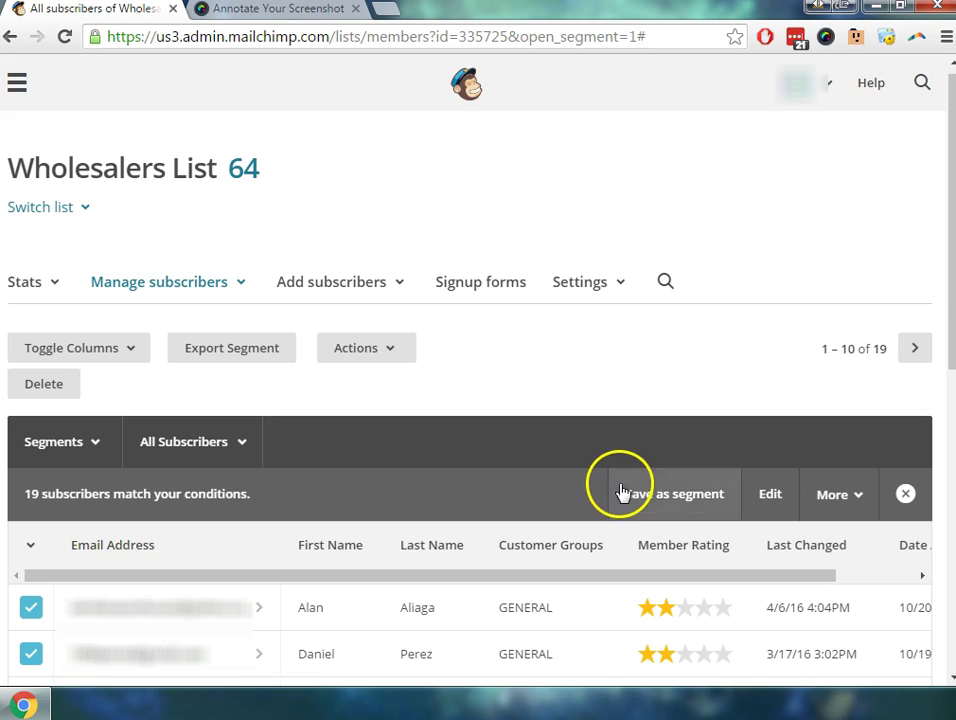
Step: Inspect the column display and bulk actions menus for the selected subscribers, leaving both unchanged
{"action": "left_click", "coordinate": [133, 366]}
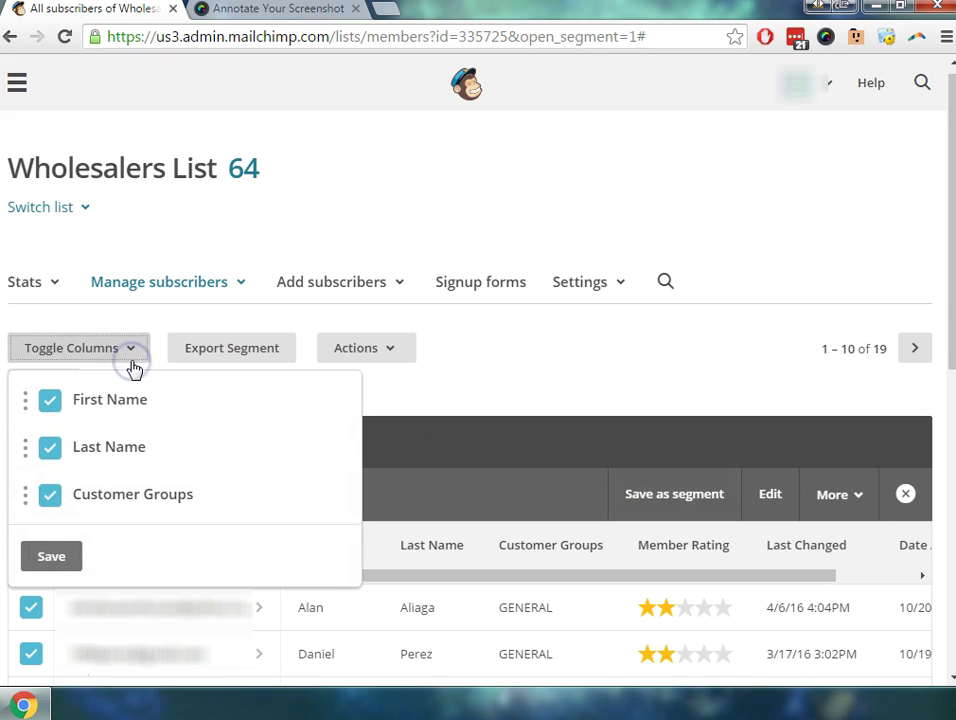
{"action": "left_click", "coordinate": [132, 364]}
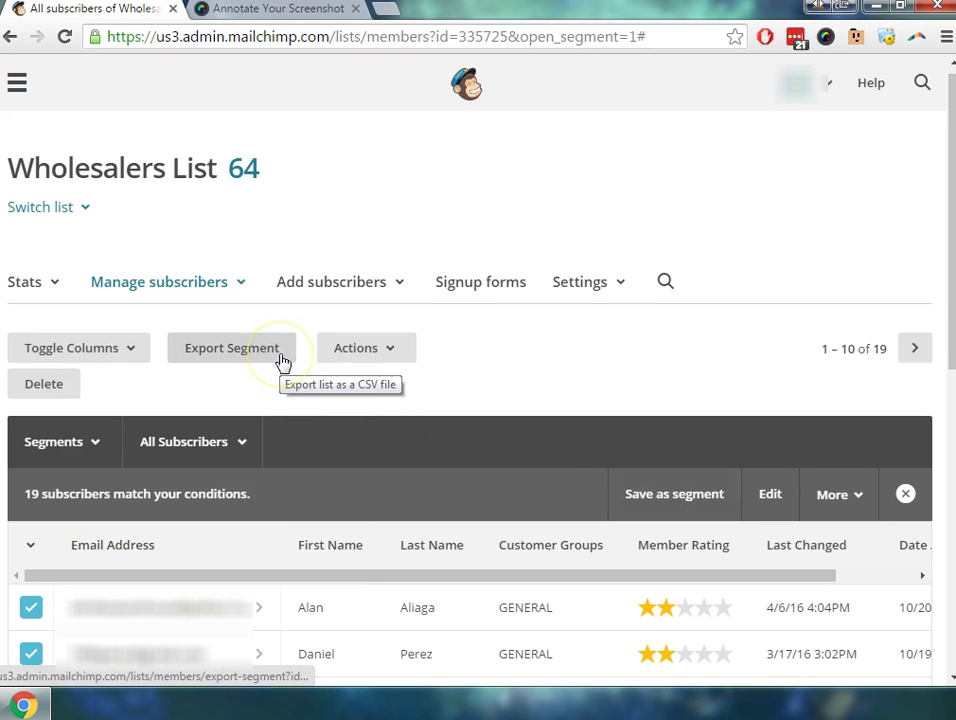
{"action": "left_click", "coordinate": [356, 351]}
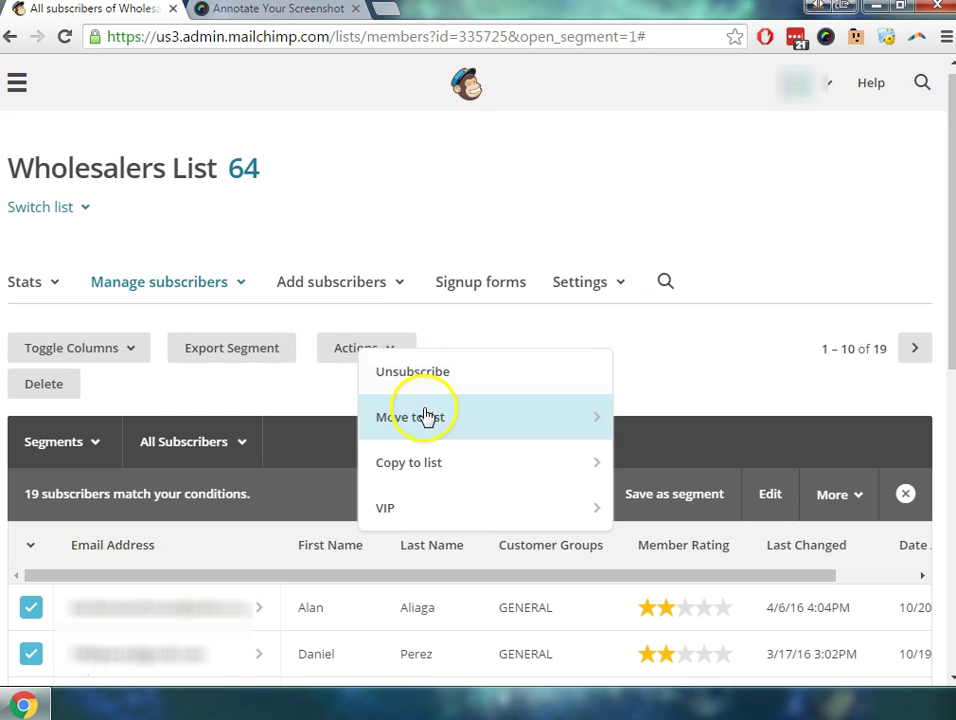
{"action": "mouse_move", "coordinate": [425, 417]}
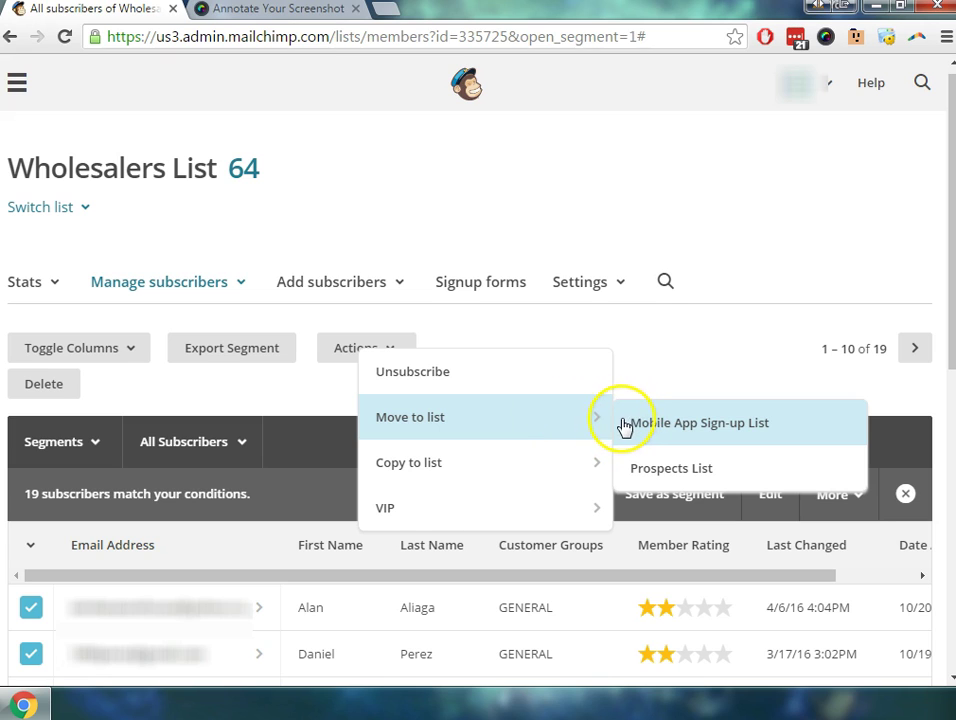
{"action": "mouse_move", "coordinate": [536, 482]}
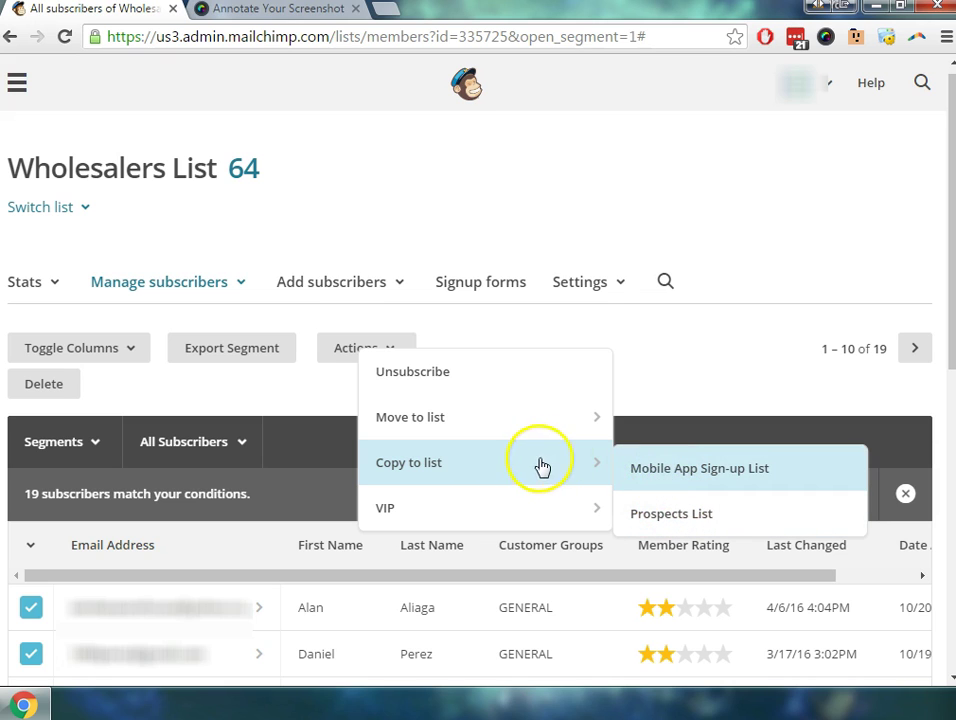
{"action": "mouse_move", "coordinate": [552, 514]}
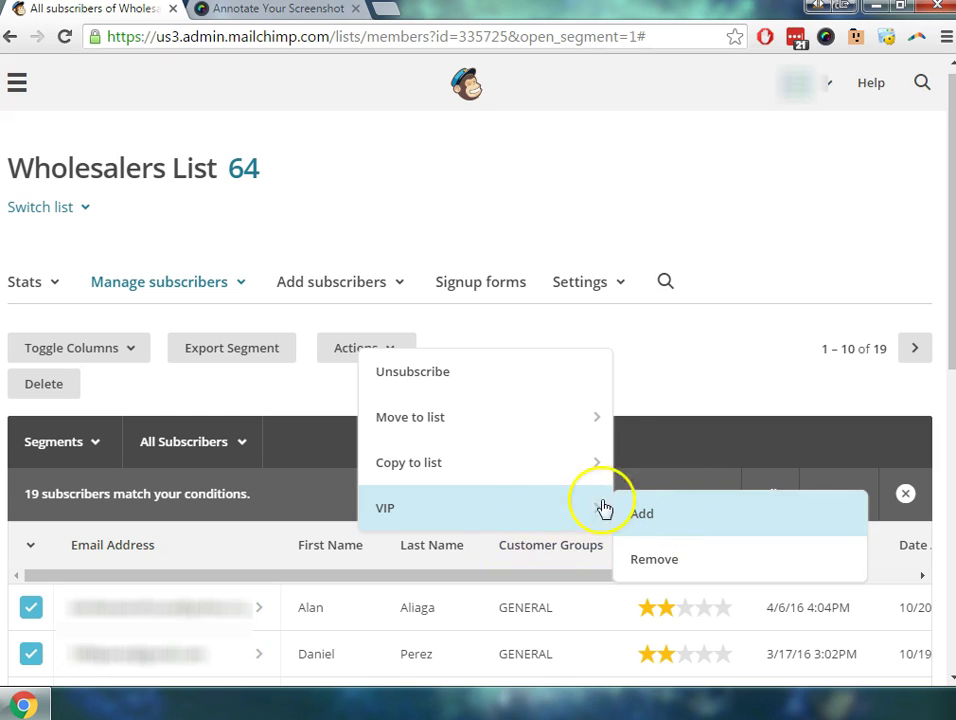
{"action": "left_click", "coordinate": [710, 365]}
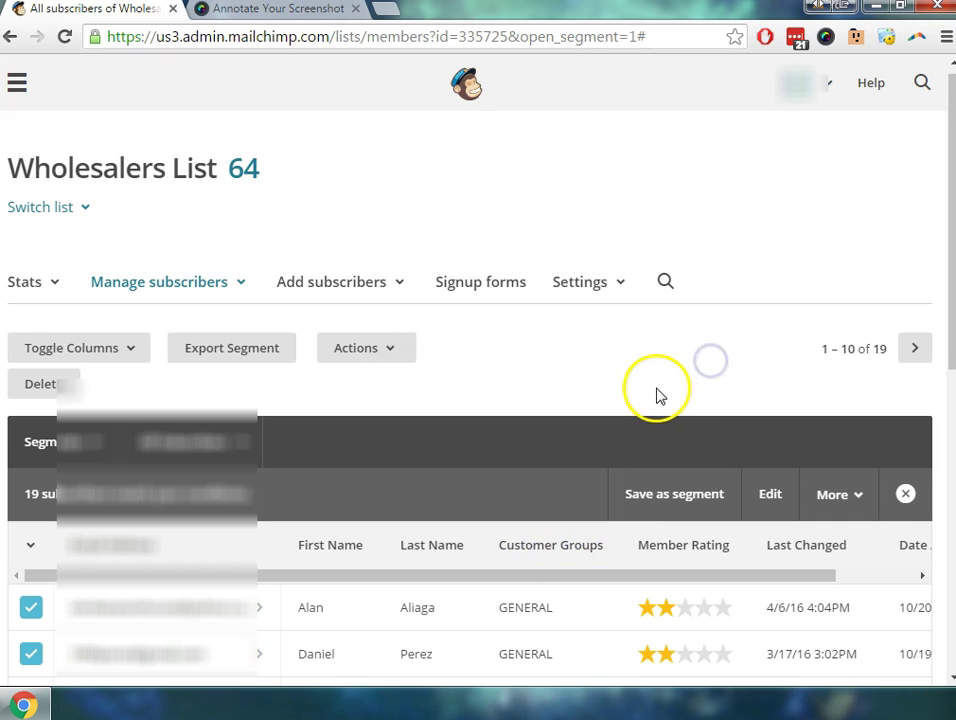
Step: View the segment's send options without sending, then choose to save the conditions as a segment
{"action": "scroll", "coordinate": [658, 395], "scroll_direction": "down", "scroll_amount": 2}
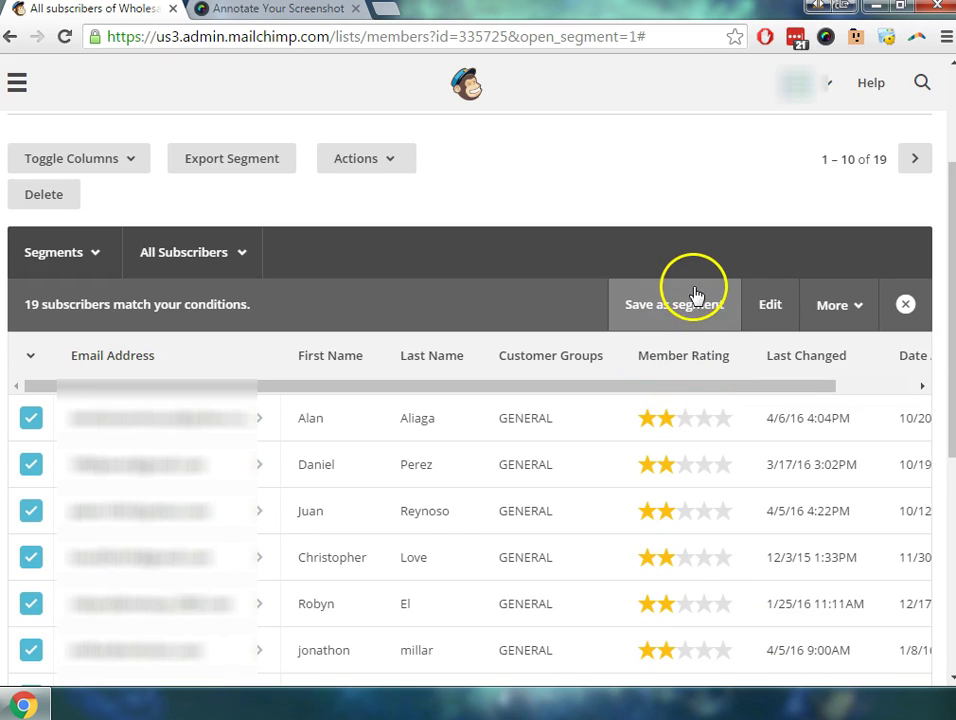
{"action": "left_click", "coordinate": [869, 305]}
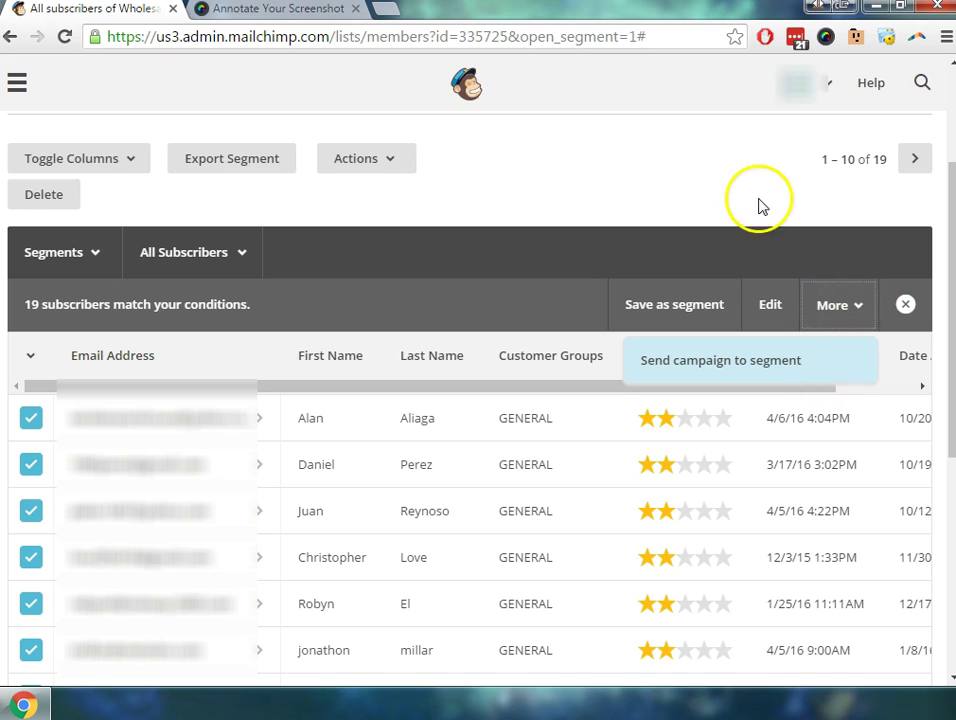
{"action": "left_click", "coordinate": [783, 205]}
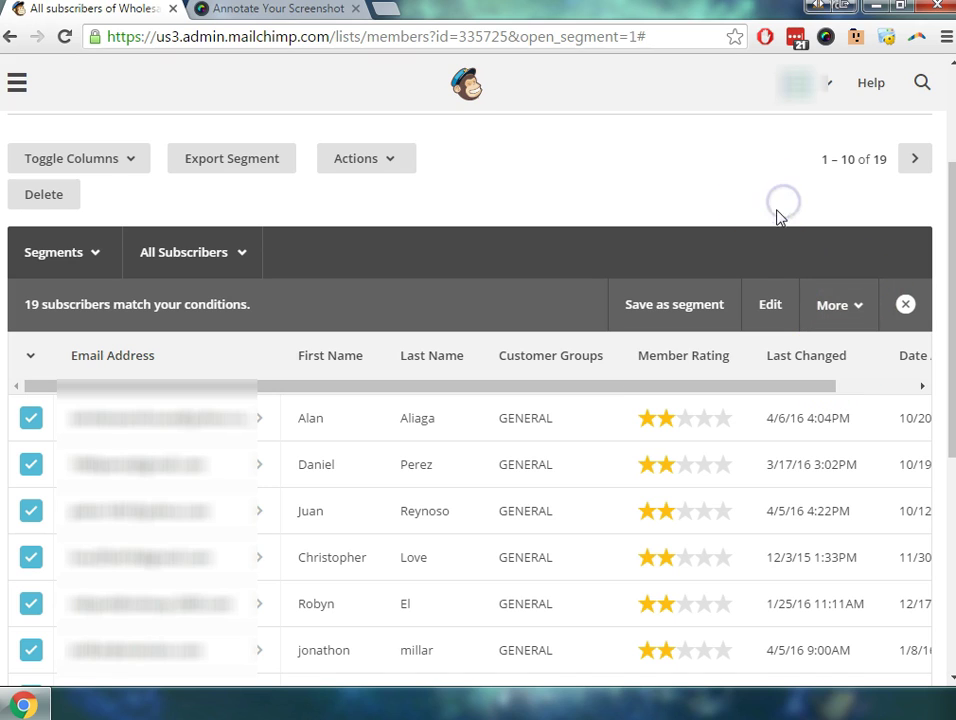
{"action": "left_click", "coordinate": [720, 308]}
Step: Name the segment 'General', keep Auto-update on after reading its explanation, and save it
{"action": "left_click", "coordinate": [464, 294]}
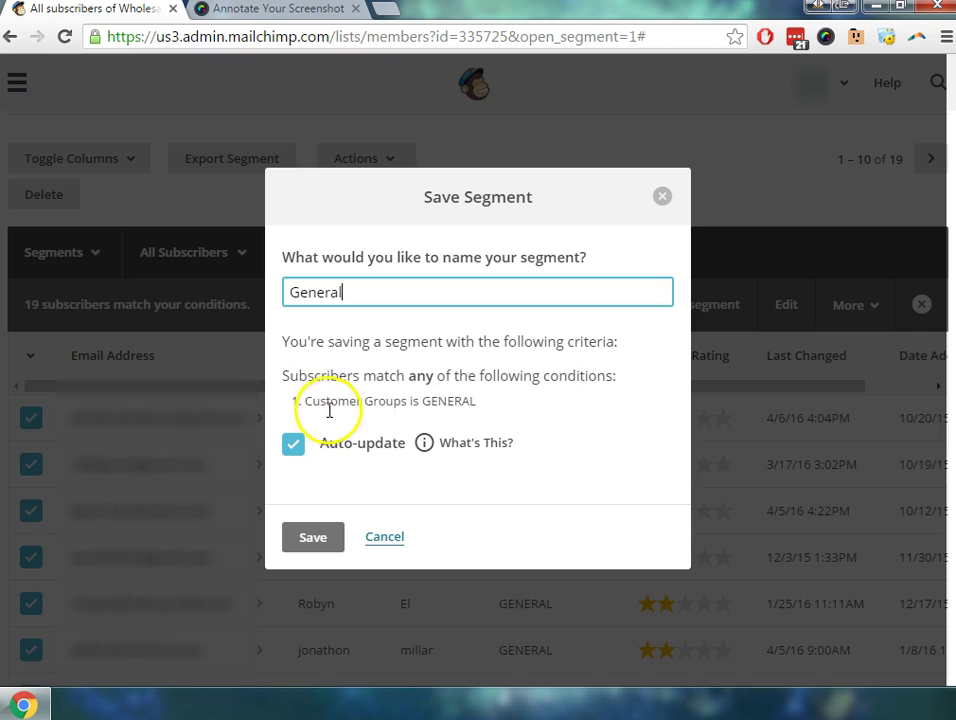
{"action": "left_click_drag", "start_coordinate": [310, 402], "coordinate": [517, 408]}
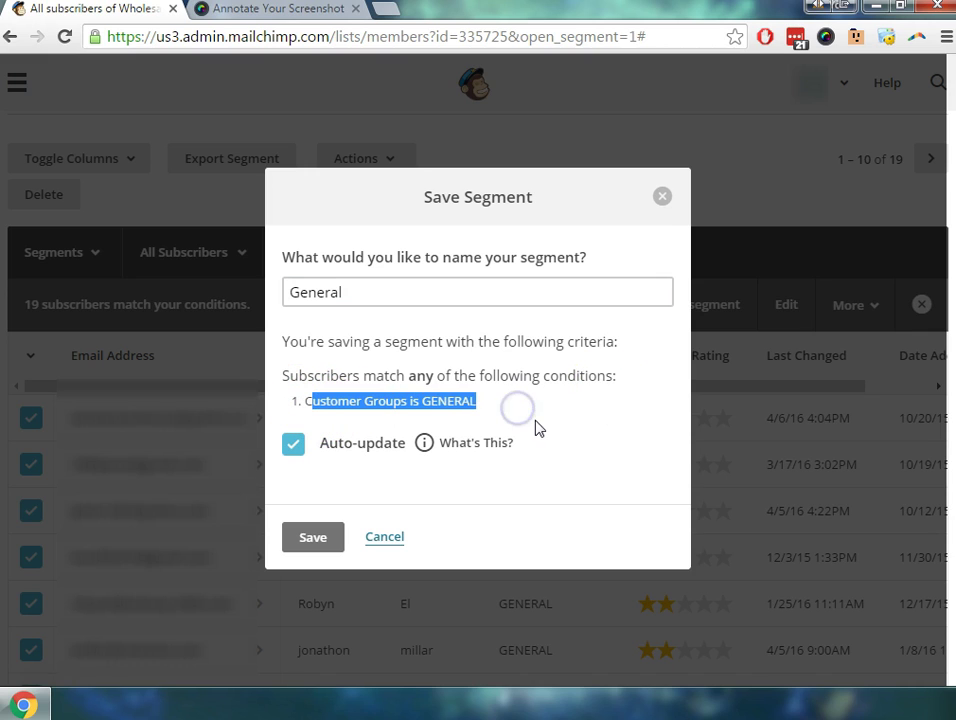
{"action": "left_click", "coordinate": [474, 446]}
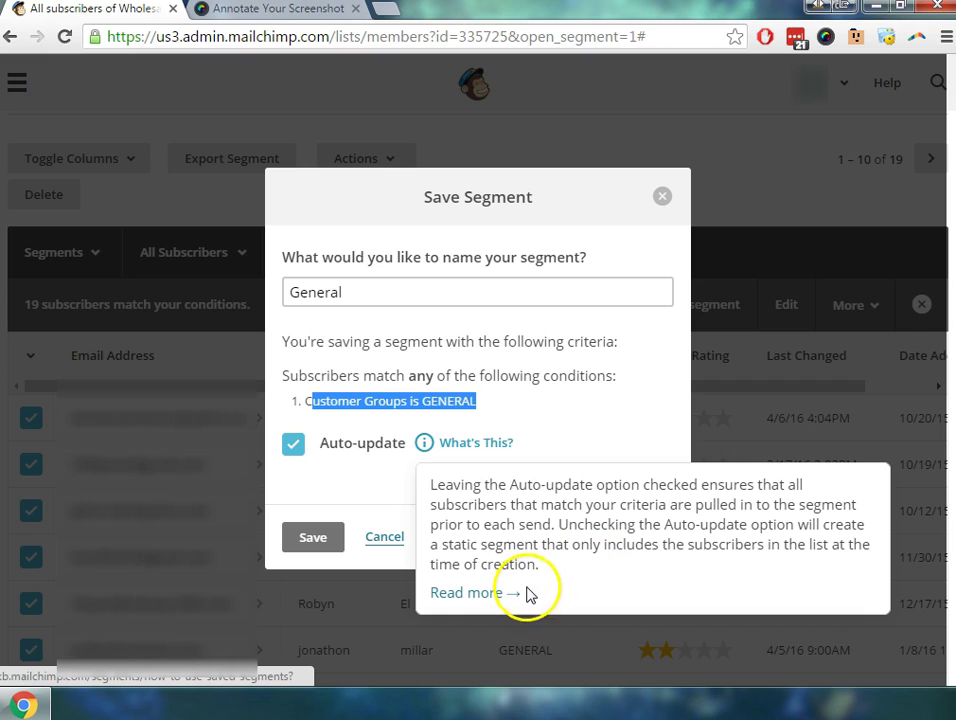
{"action": "left_click", "coordinate": [576, 395]}
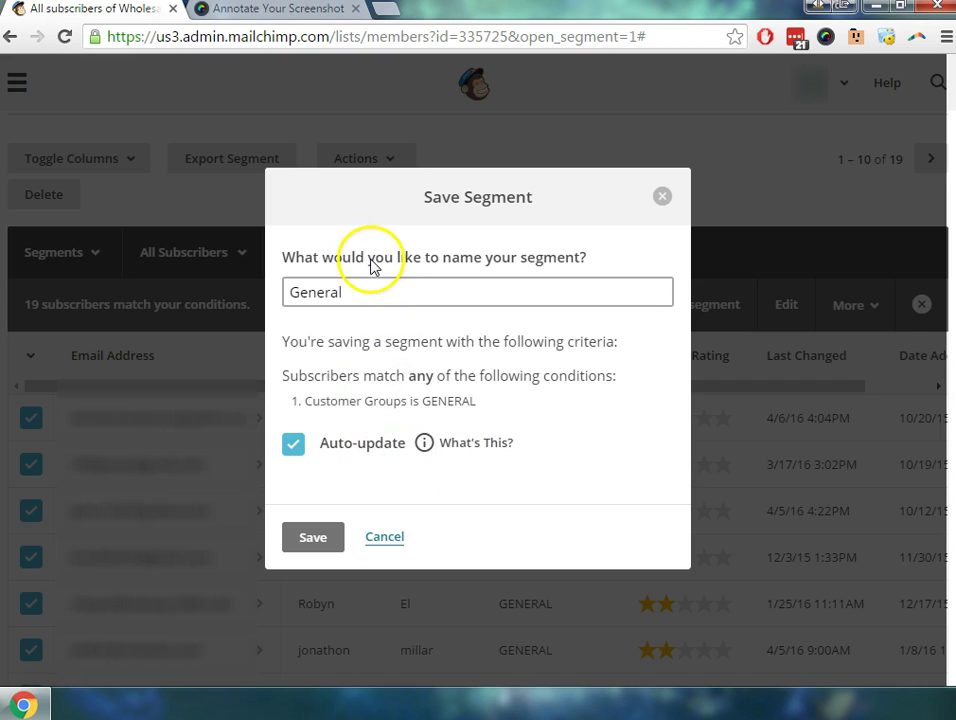
{"action": "left_click", "coordinate": [435, 283]}
{"action": "left_click", "coordinate": [324, 540]}
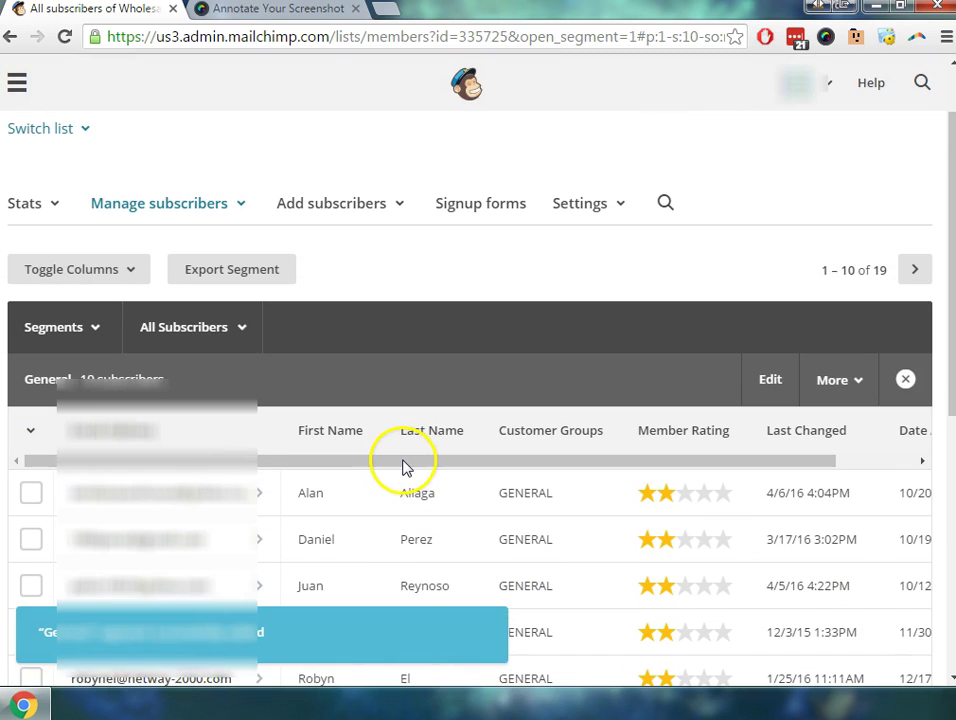
Step: Go to the Wholesalers List's Segments page and check the General segment's Auto-Updated status
{"action": "scroll", "coordinate": [404, 463], "scroll_direction": "up", "scroll_amount": 2}
{"action": "left_click", "coordinate": [196, 201]}
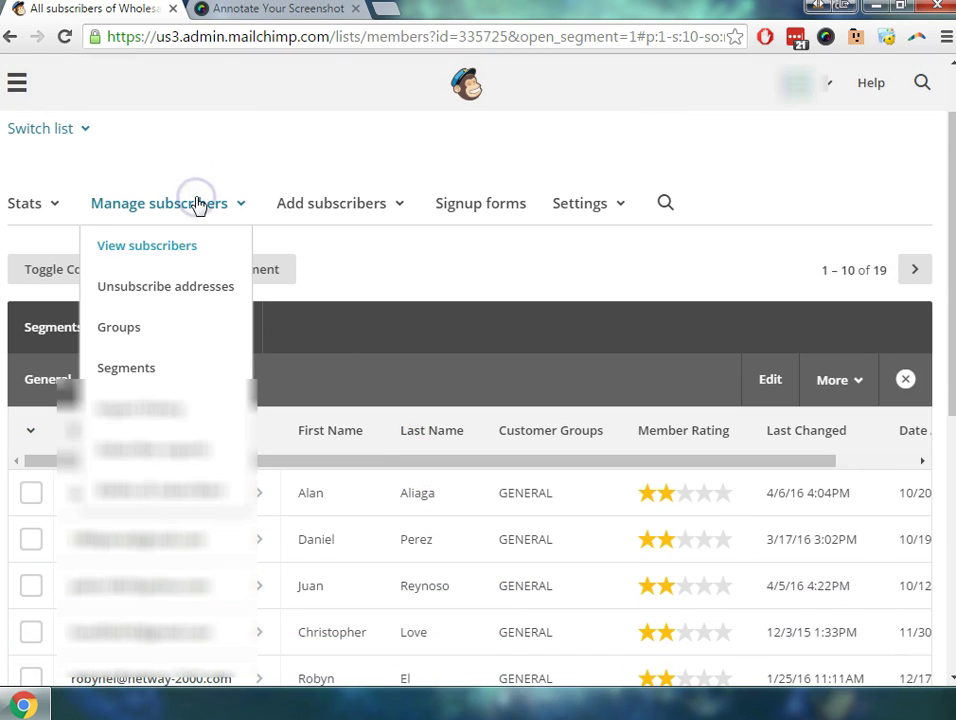
{"action": "left_click", "coordinate": [191, 362]}
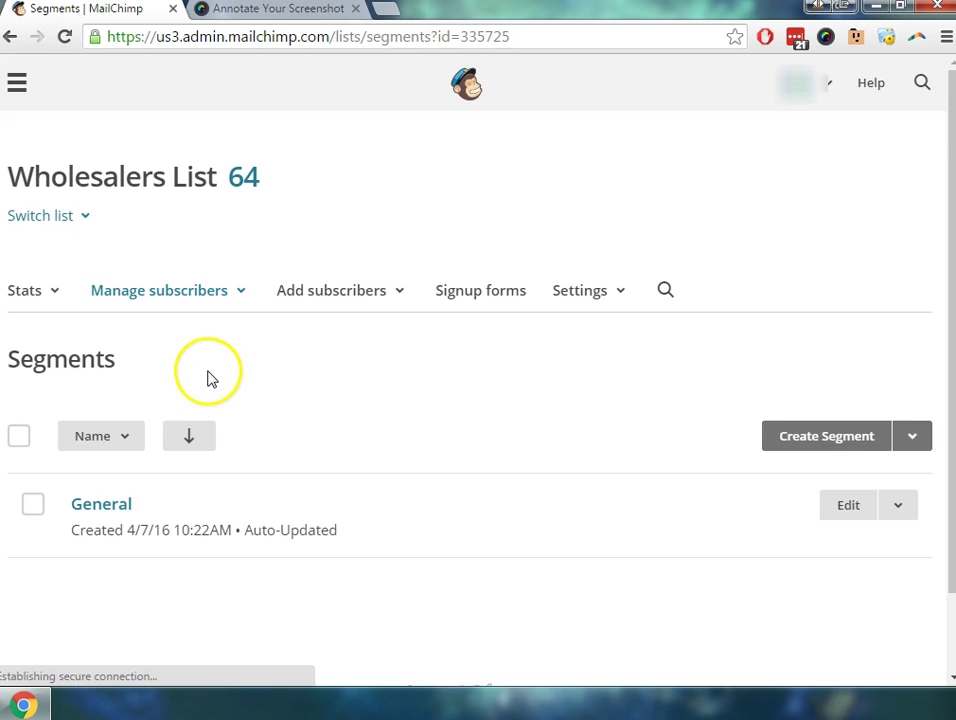
{"action": "scroll", "coordinate": [290, 374], "scroll_direction": "down", "scroll_amount": 2}
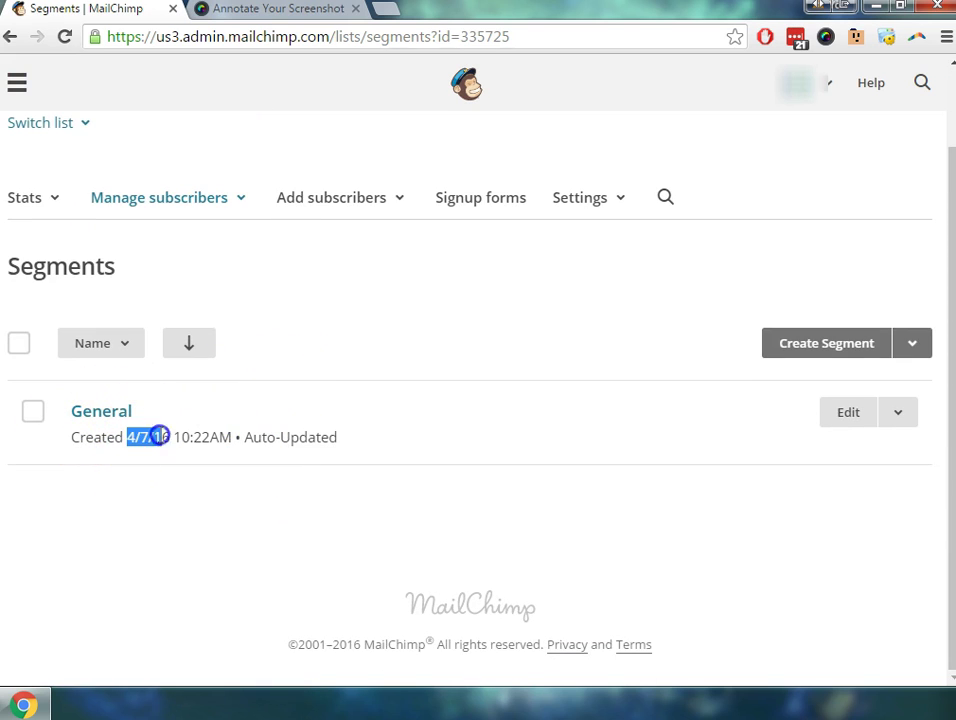
{"action": "left_click_drag", "start_coordinate": [350, 446], "coordinate": [274, 436]}
Step: Build, preview and save an auto-updating 'Power Team' segment for Customer Groups is POWER TEAM
{"action": "left_click", "coordinate": [458, 432]}
{"action": "left_click", "coordinate": [800, 340]}
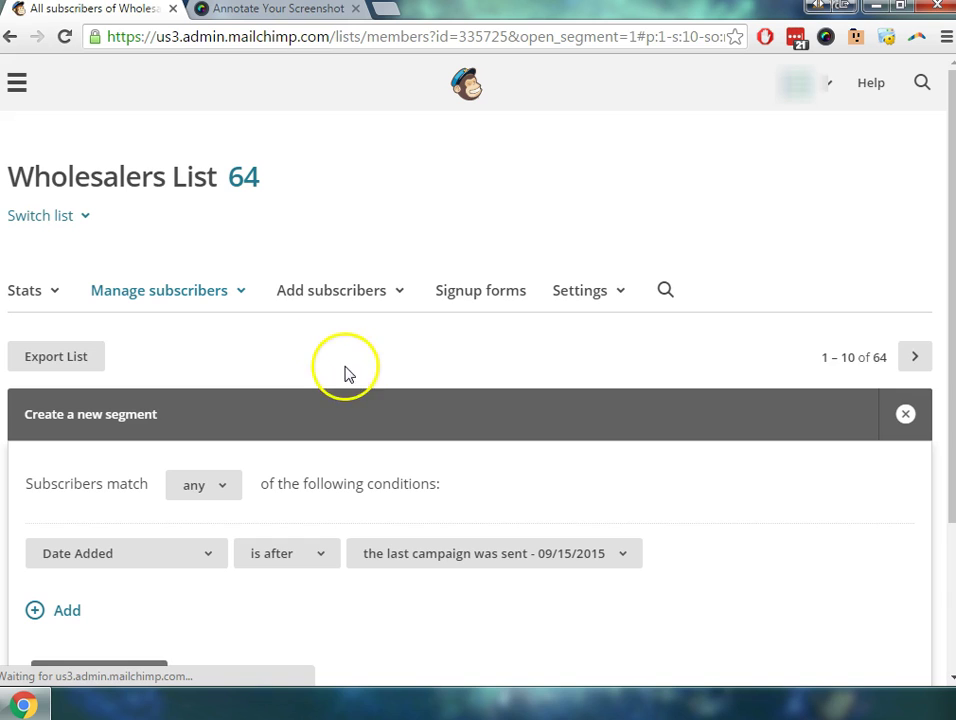
{"action": "left_click", "coordinate": [148, 468]}
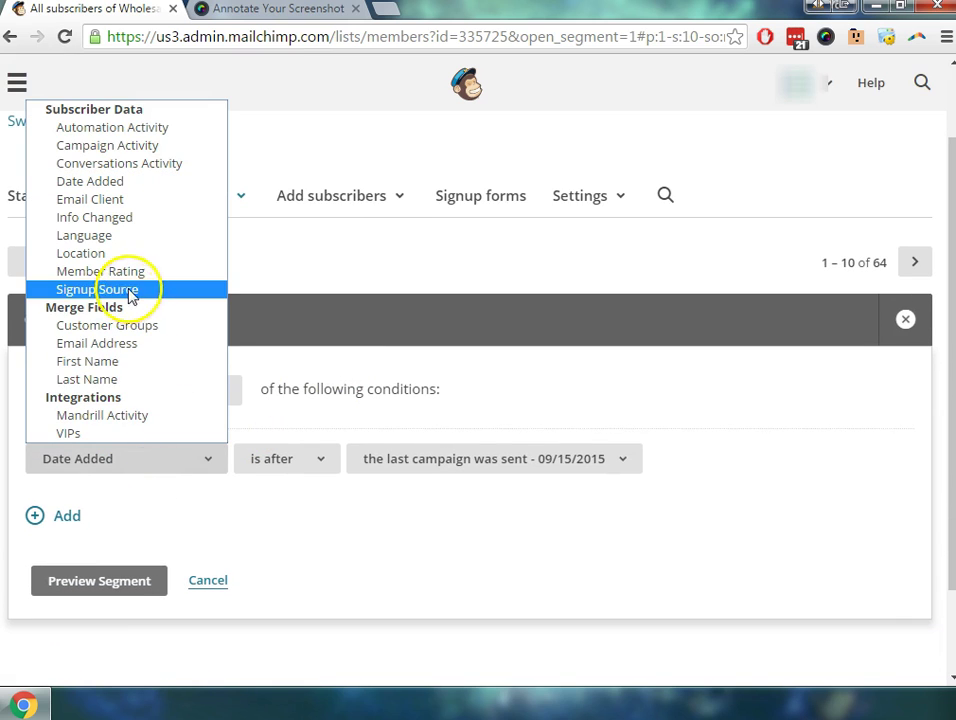
{"action": "left_click", "coordinate": [136, 334]}
{"action": "left_click", "coordinate": [437, 460]}
{"action": "left_click", "coordinate": [440, 501]}
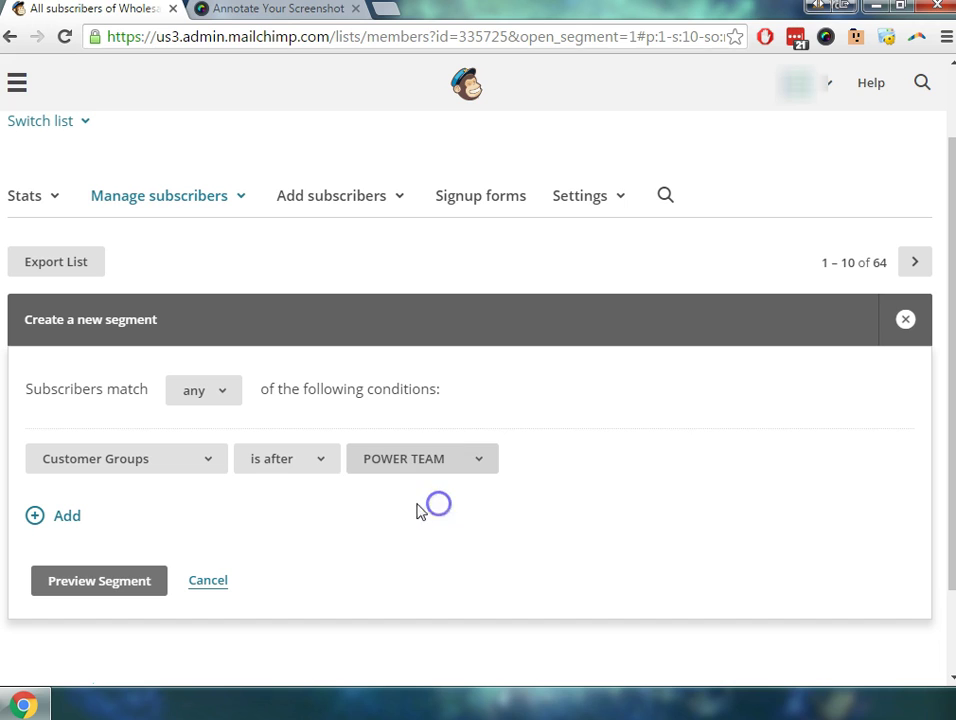
{"action": "left_click", "coordinate": [65, 590]}
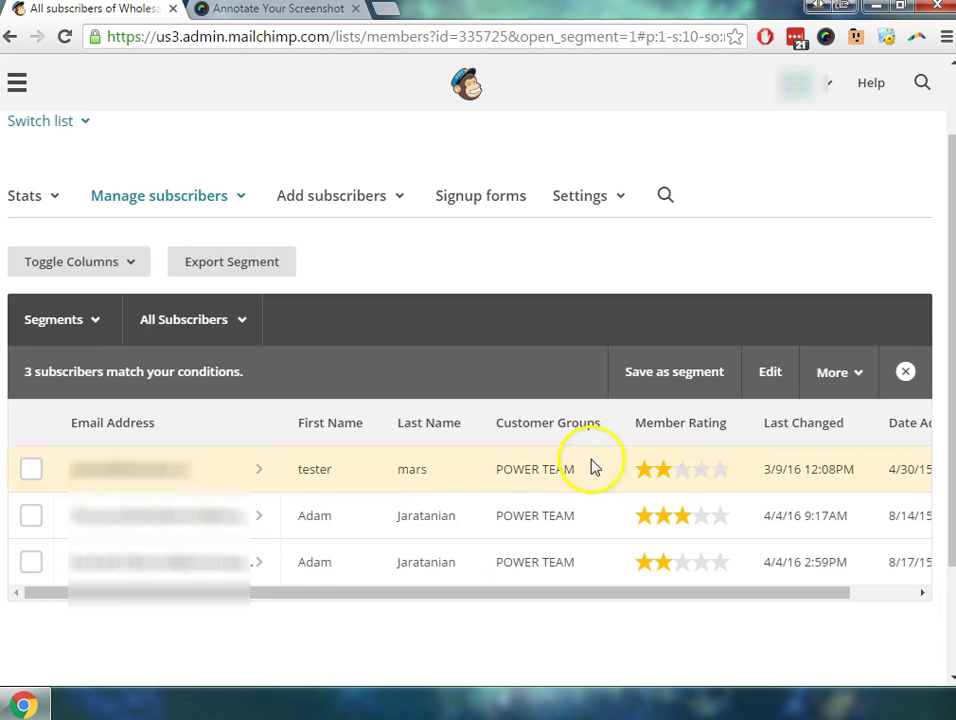
{"action": "left_click", "coordinate": [704, 378]}
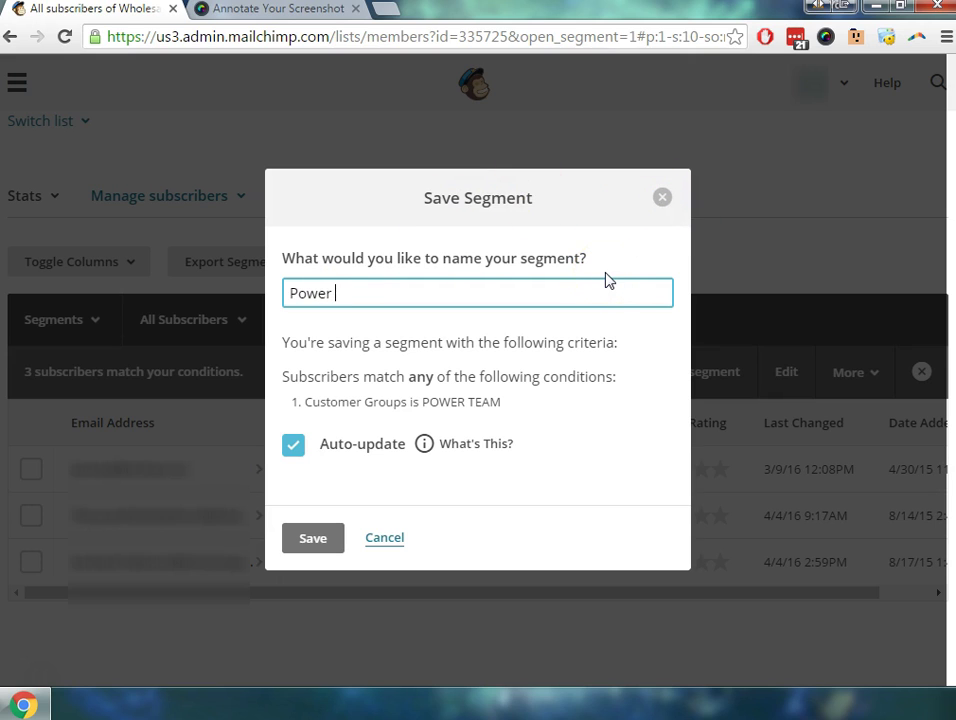
{"action": "left_click", "coordinate": [314, 540]}
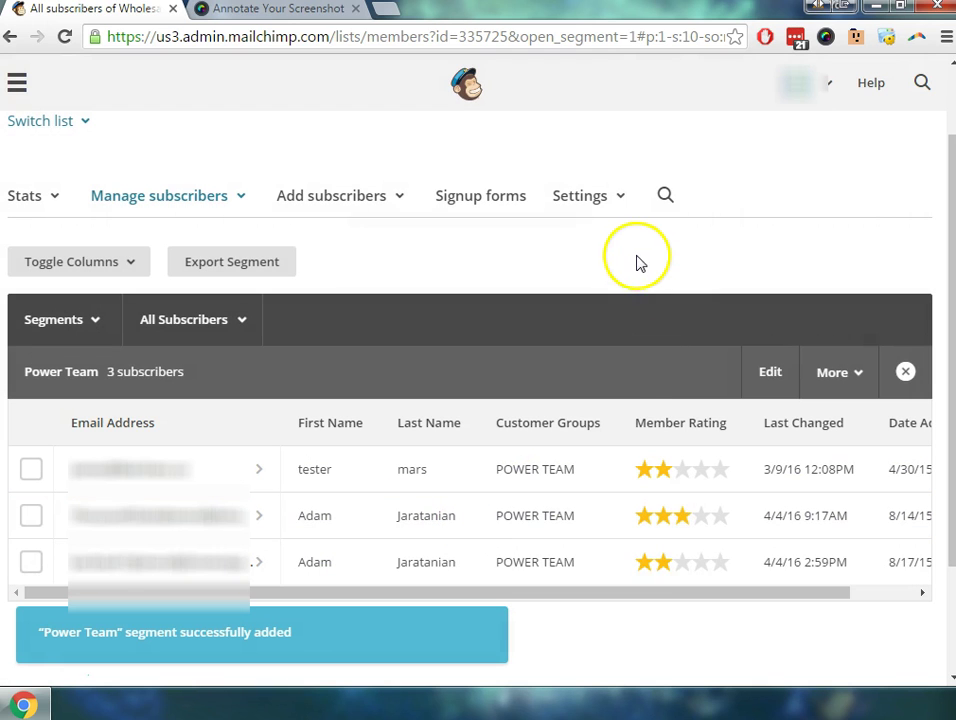
Step: Return to Manage subscribers > Segments to view the General and Power Team segments
{"action": "scroll", "coordinate": [531, 275], "scroll_direction": "up", "scroll_amount": 1}
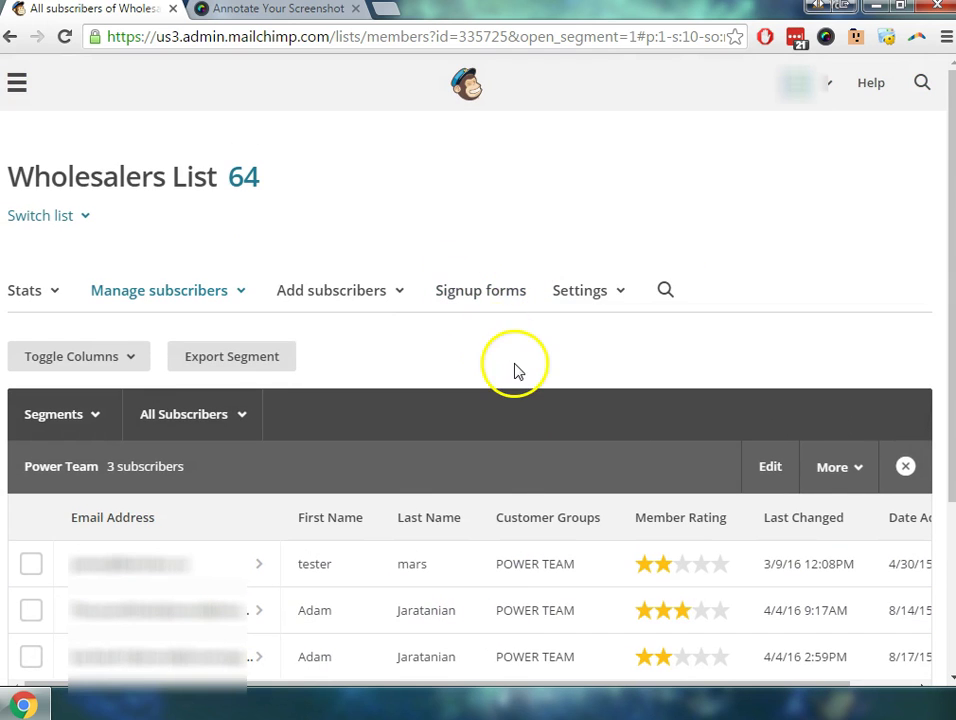
{"action": "left_click", "coordinate": [168, 306]}
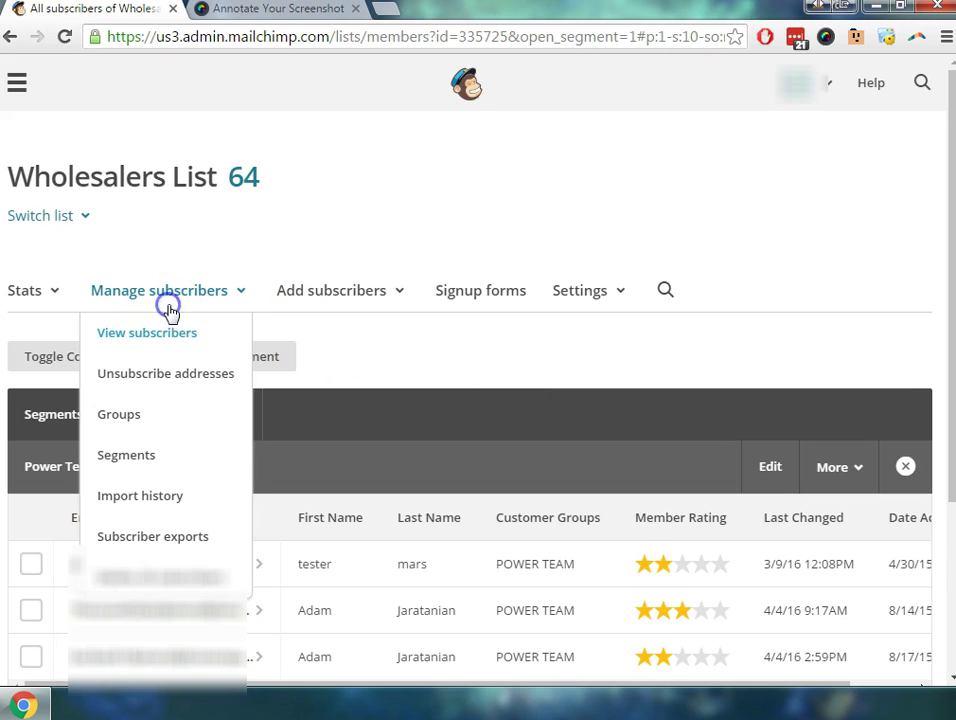
{"action": "left_click", "coordinate": [171, 460]}
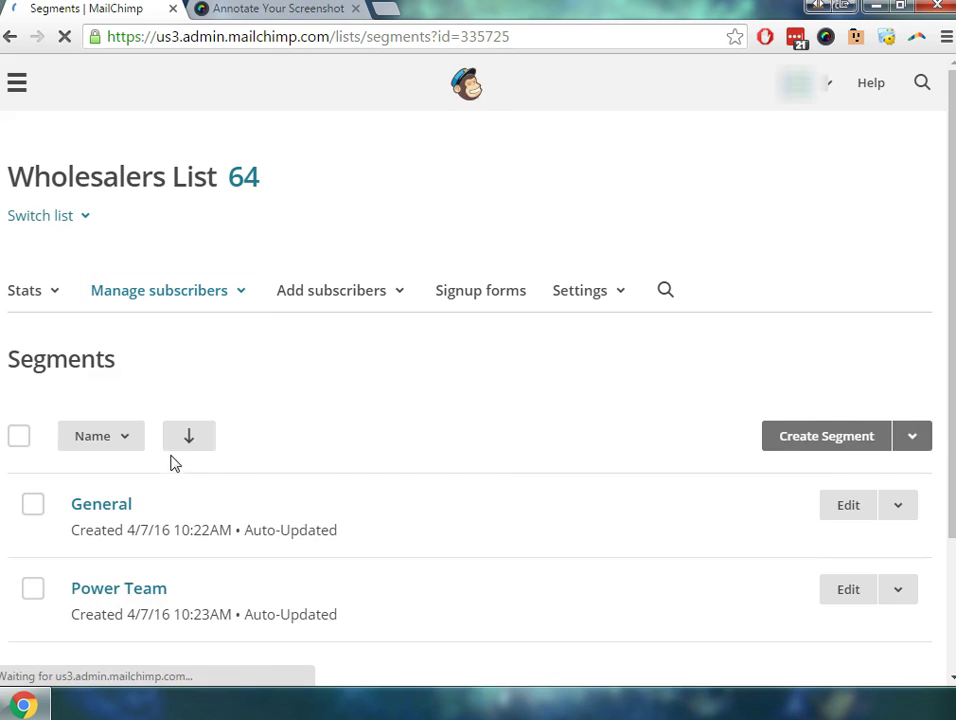
{"action": "scroll", "coordinate": [350, 540], "scroll_direction": "down", "scroll_amount": 1}
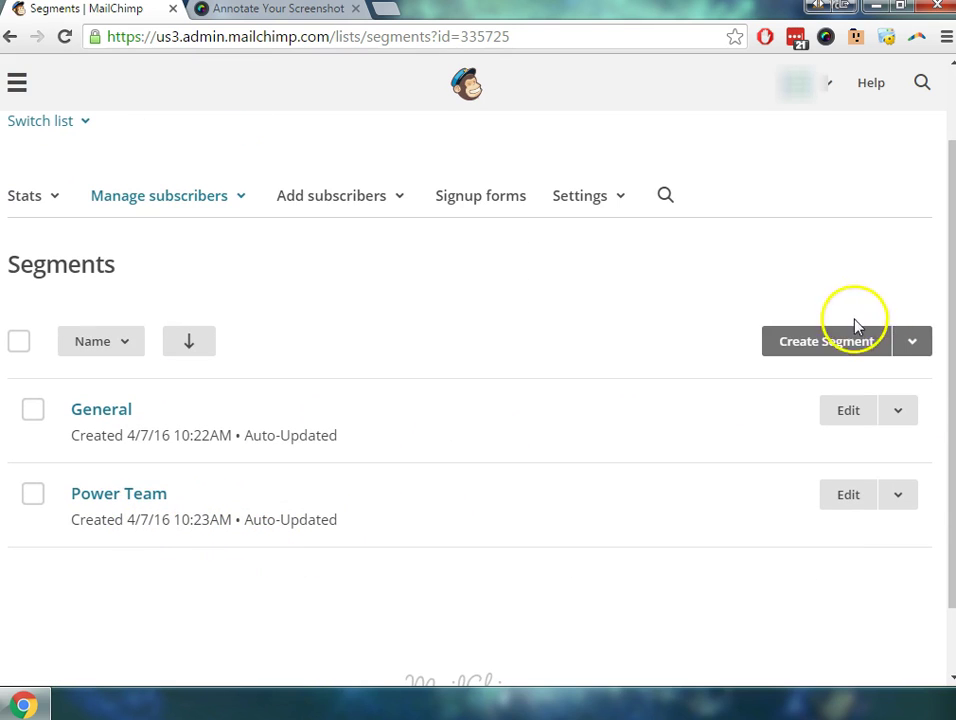
Step: Build a new segment condition, Customer Groups is DIAMOND, and preview the matching subscribers
{"action": "left_click", "coordinate": [836, 340]}
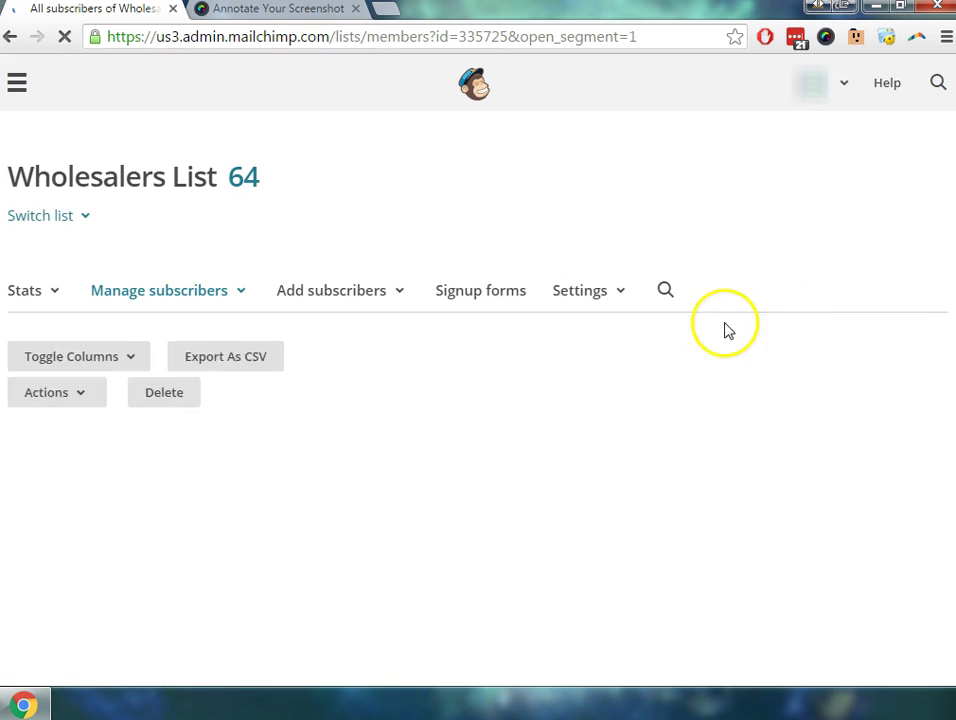
{"action": "scroll", "coordinate": [360, 440], "scroll_direction": "down", "scroll_amount": 1}
{"action": "left_click", "coordinate": [141, 443]}
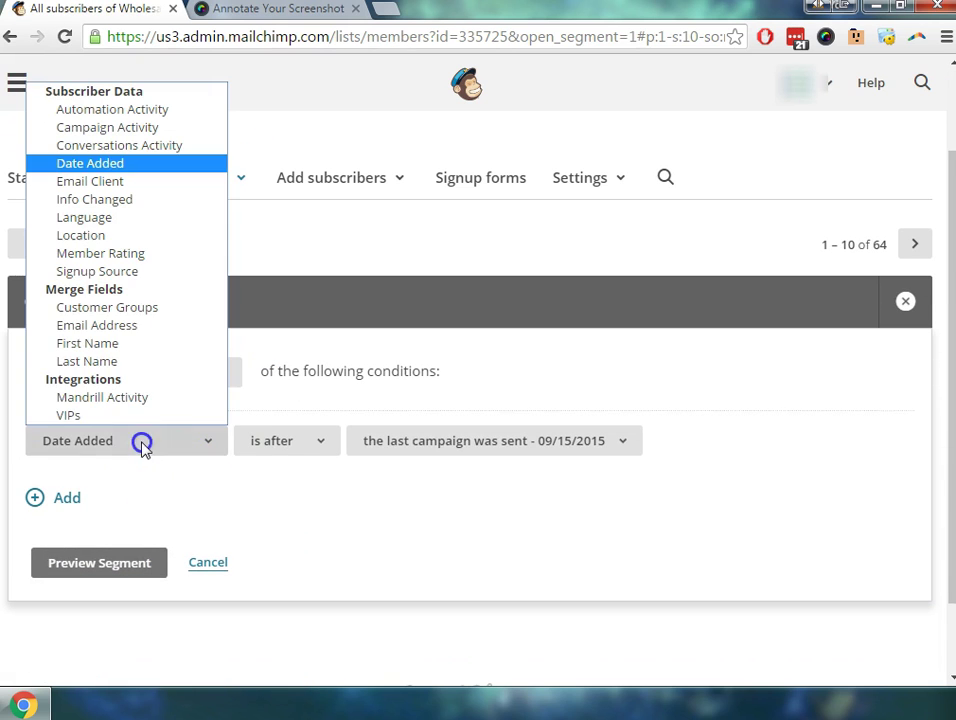
{"action": "left_click", "coordinate": [136, 304]}
{"action": "left_click", "coordinate": [433, 445]}
{"action": "left_click", "coordinate": [438, 500]}
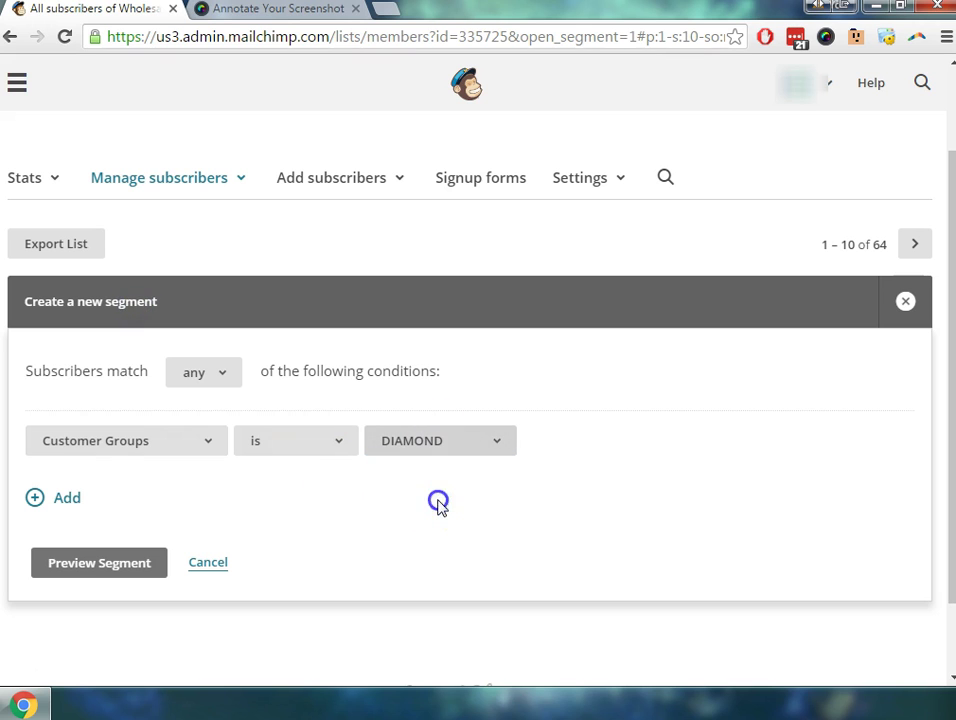
{"action": "left_click", "coordinate": [140, 566]}
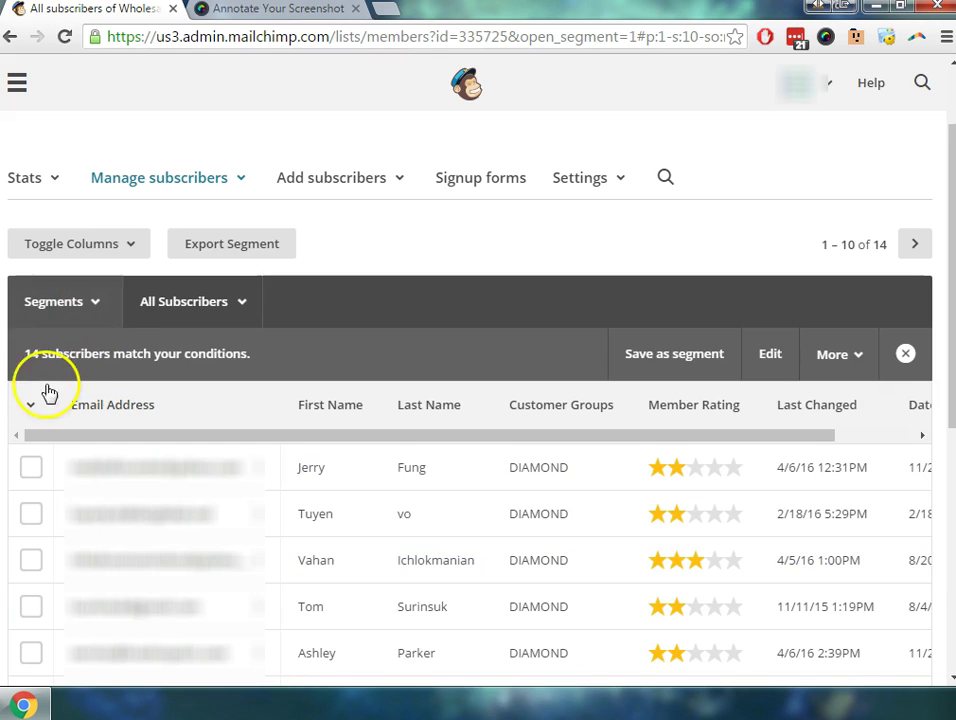
{"action": "left_click", "coordinate": [48, 309]}
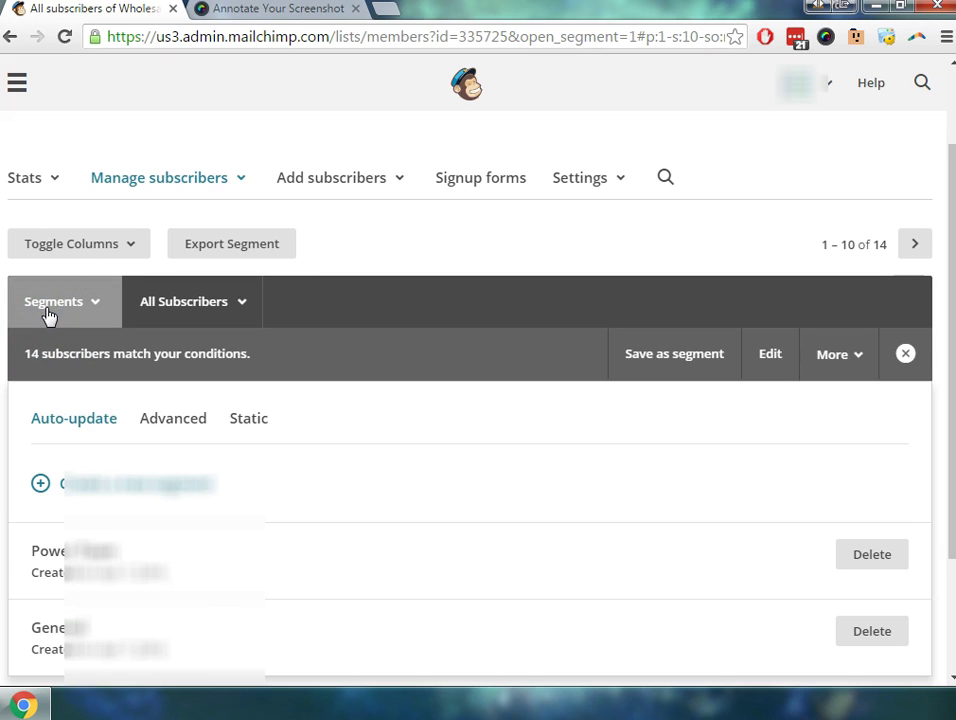
{"action": "left_click", "coordinate": [47, 308]}
Step: Save all visible rows as the auto-updating segment 'Diamond Team' and show the Segments page
{"action": "left_click", "coordinate": [24, 402]}
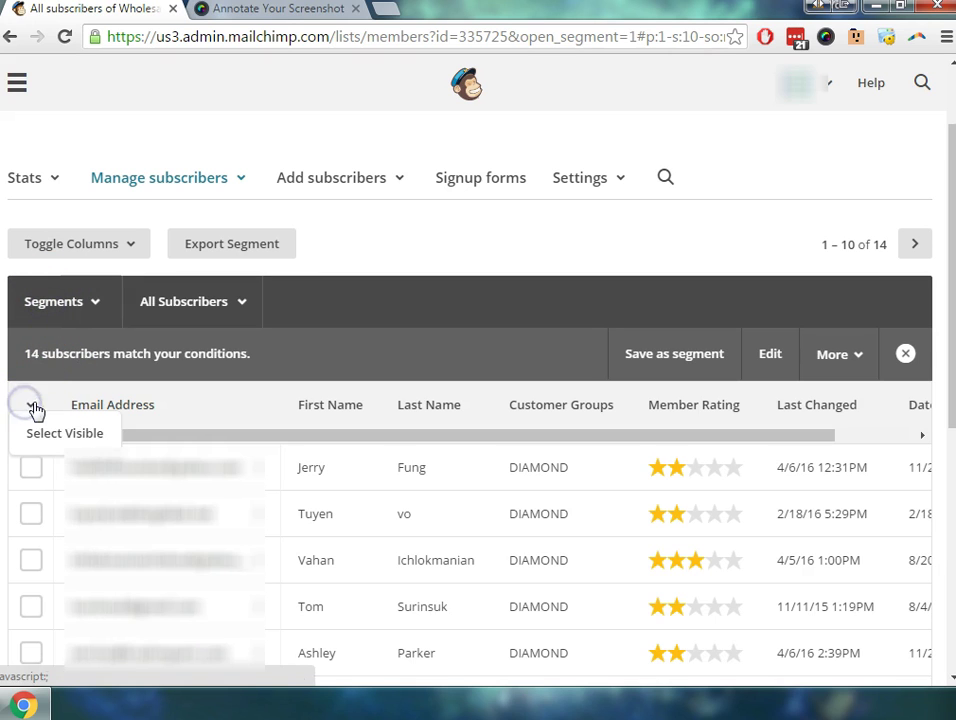
{"action": "left_click", "coordinate": [40, 433]}
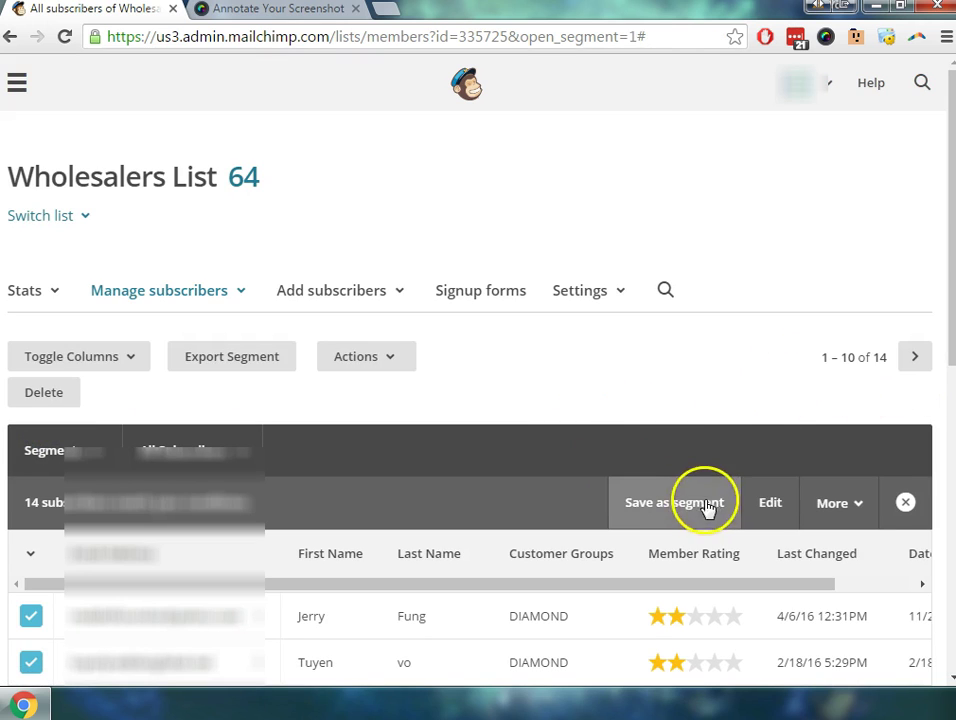
{"action": "left_click", "coordinate": [659, 504]}
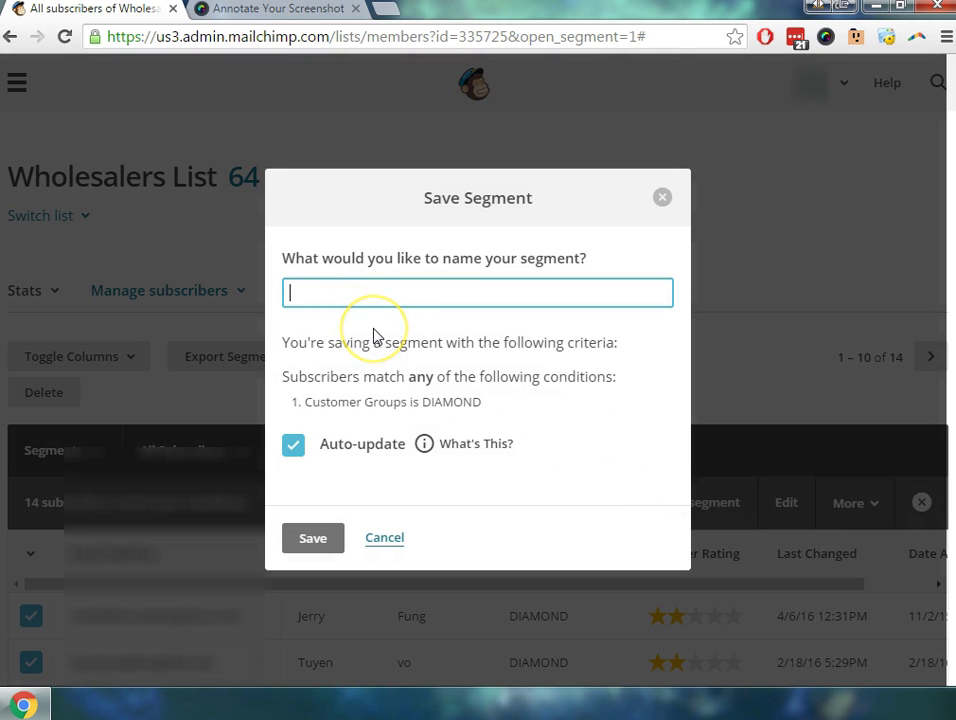
{"action": "type", "text": "Diamond "}
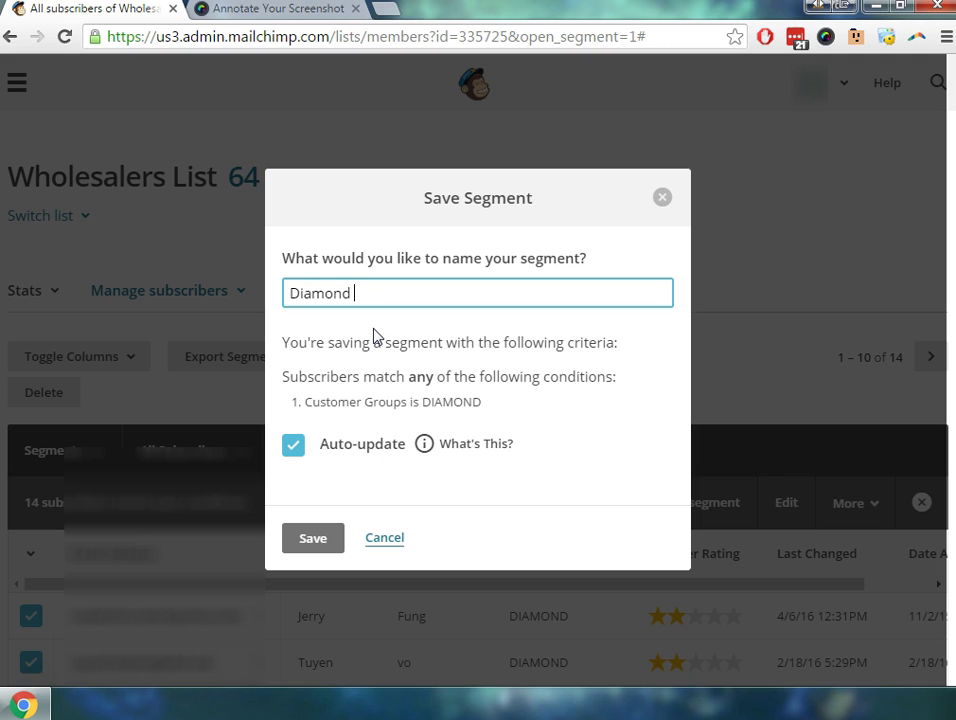
{"action": "type", "text": "Team"}
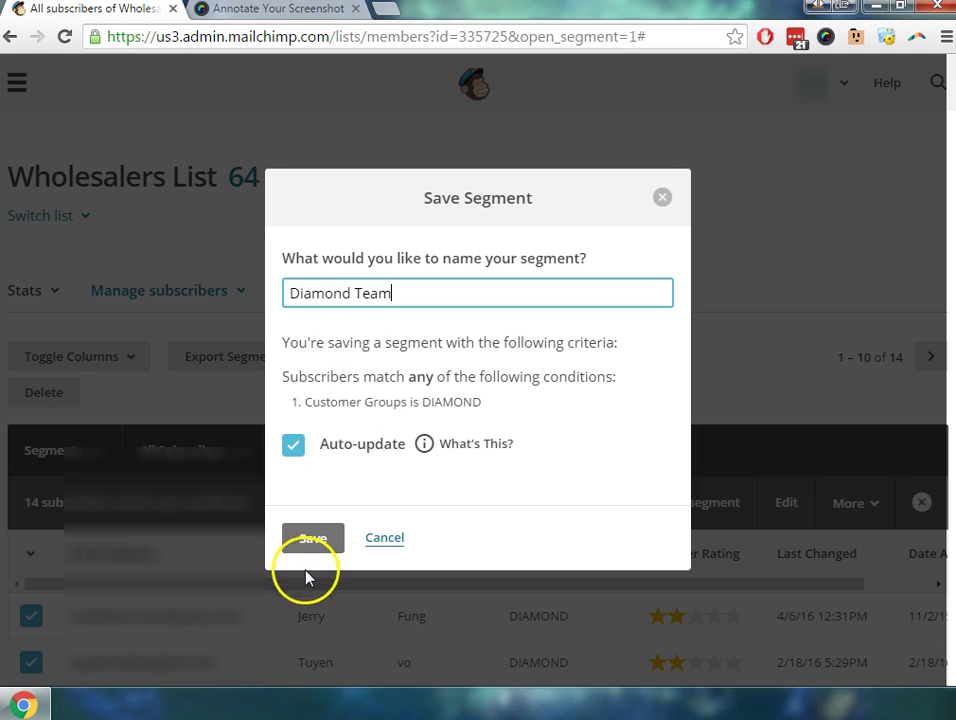
{"action": "left_click", "coordinate": [310, 540]}
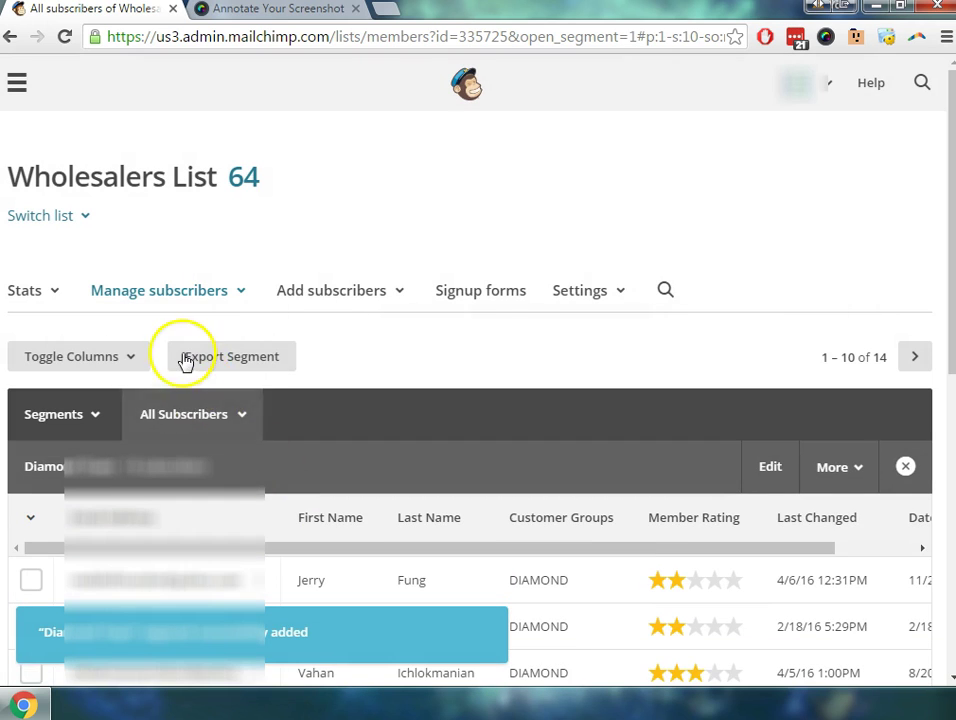
{"action": "left_click", "coordinate": [141, 292]}
{"action": "left_click", "coordinate": [152, 458]}
Step: Create a new segment with the condition Customer Groups is GOLD and preview its subscribers
{"action": "scroll", "coordinate": [360, 430], "scroll_direction": "down", "scroll_amount": 3}
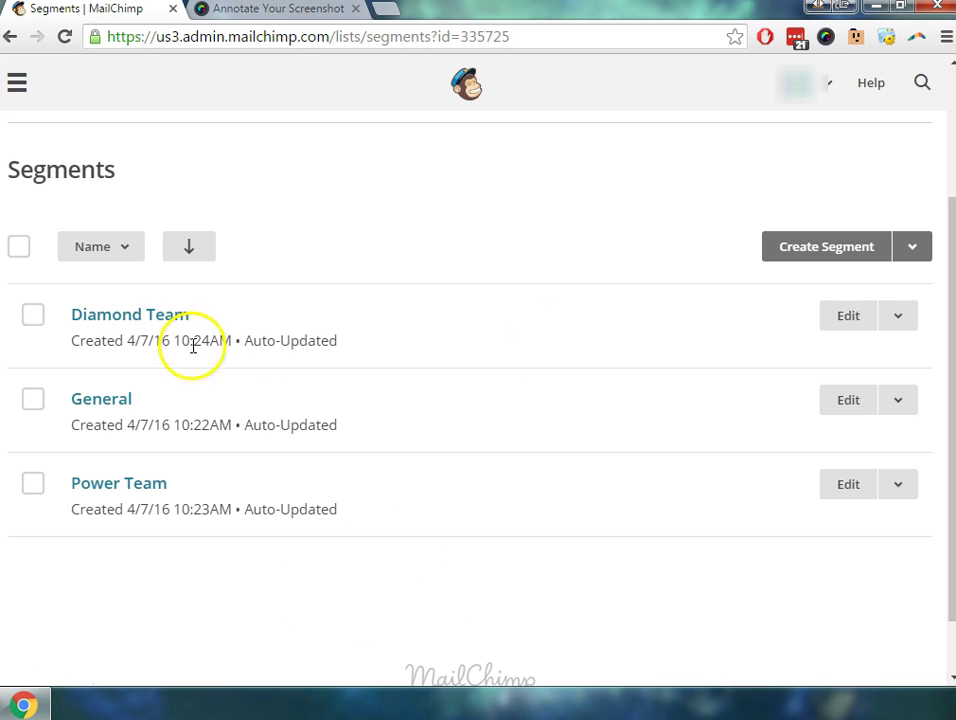
{"action": "left_click", "coordinate": [835, 262]}
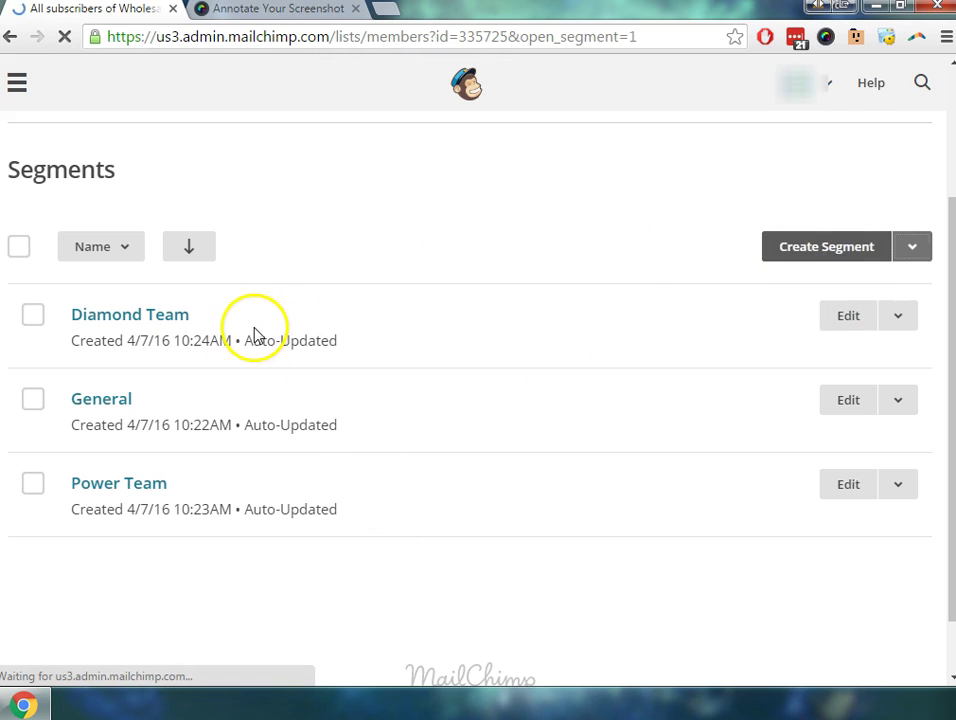
{"action": "left_click", "coordinate": [169, 562]}
{"action": "left_click", "coordinate": [138, 421]}
{"action": "left_click", "coordinate": [430, 557]}
{"action": "left_click", "coordinate": [420, 633]}
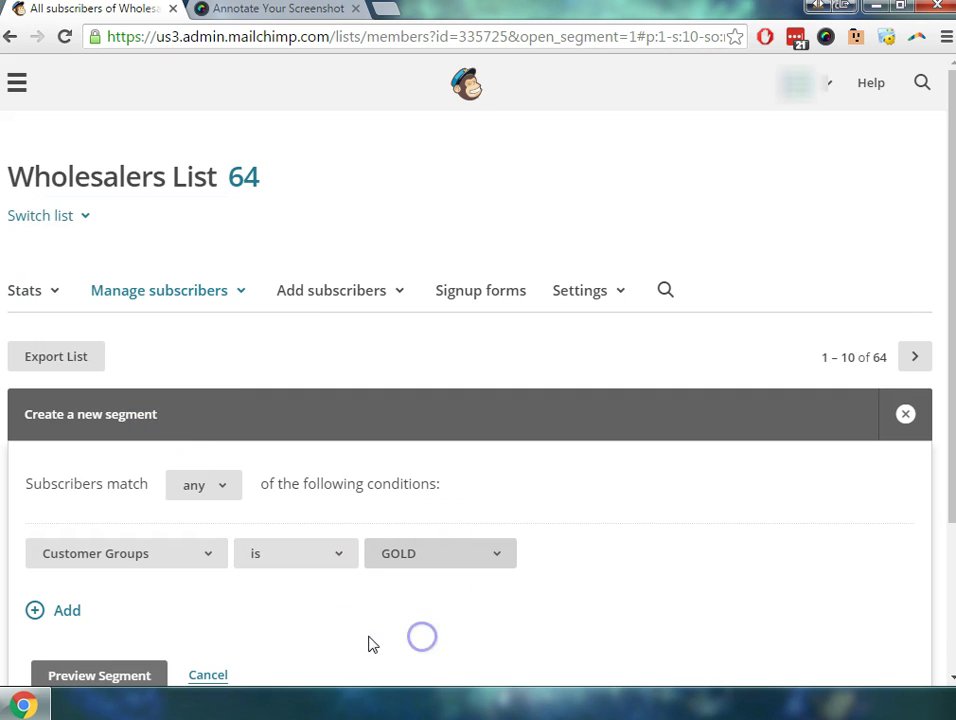
{"action": "left_click", "coordinate": [105, 667]}
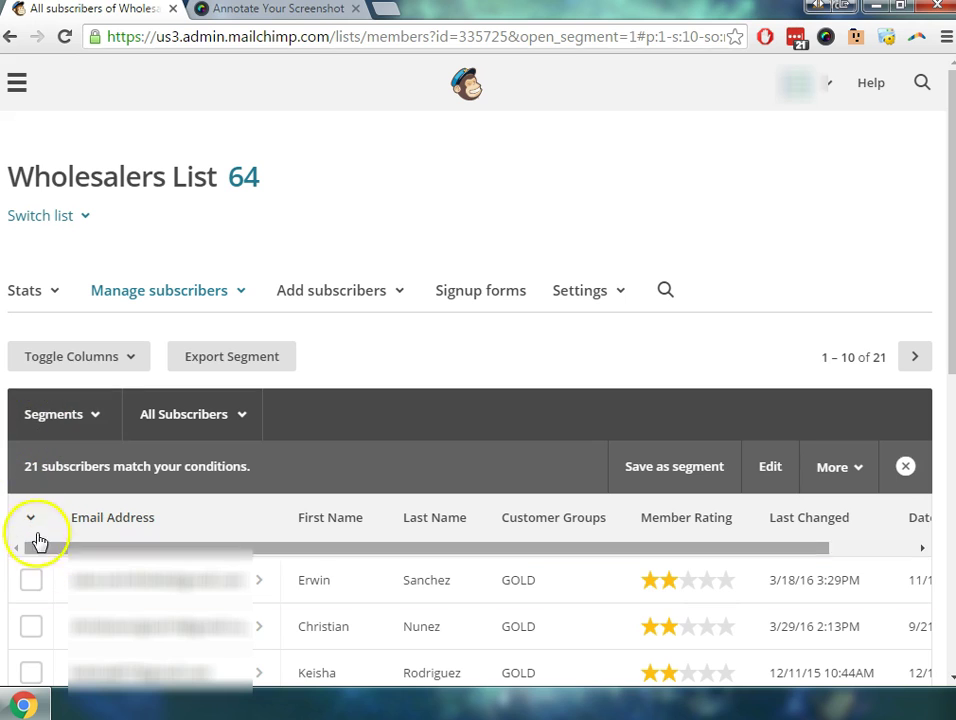
Step: Select all 21 visible subscribers and save them as the segment 'Gold'
{"action": "left_click", "coordinate": [29, 519]}
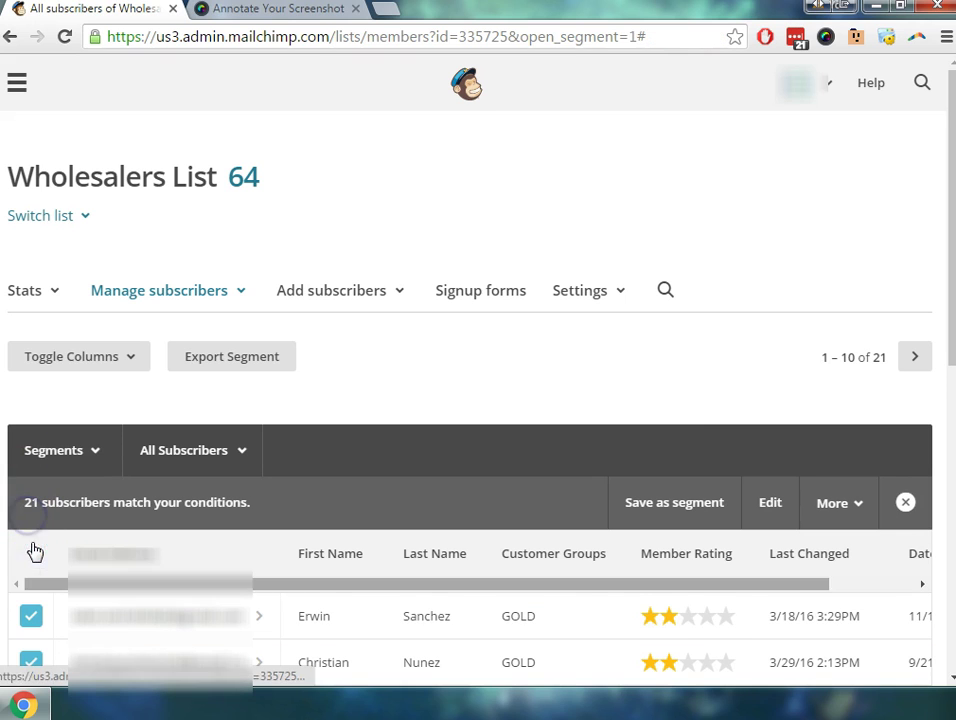
{"action": "left_click", "coordinate": [657, 502]}
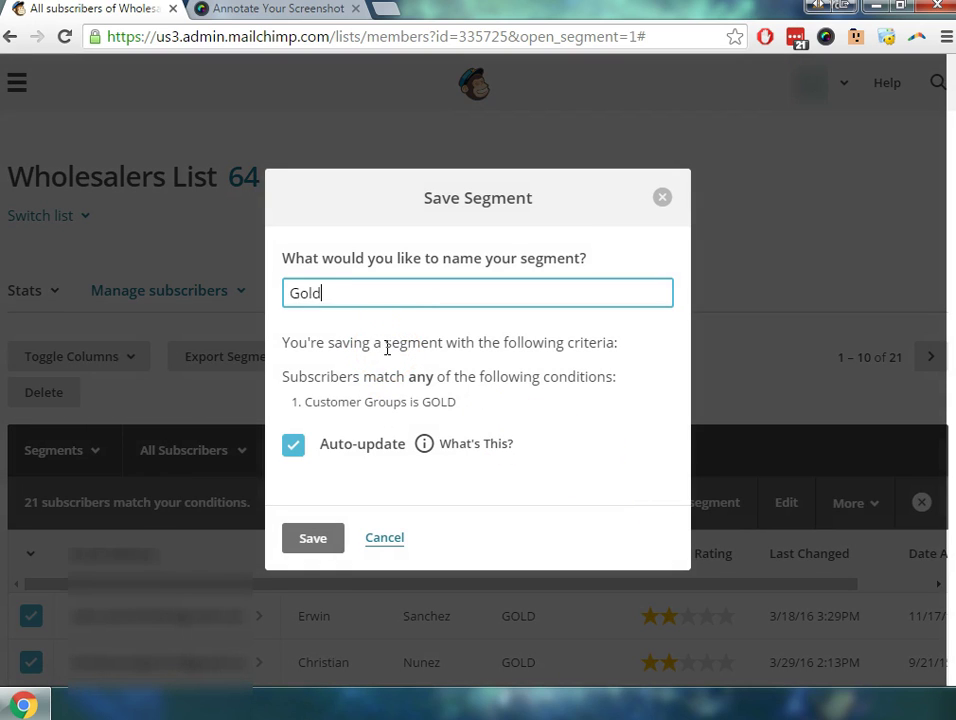
{"action": "left_click", "coordinate": [314, 545]}
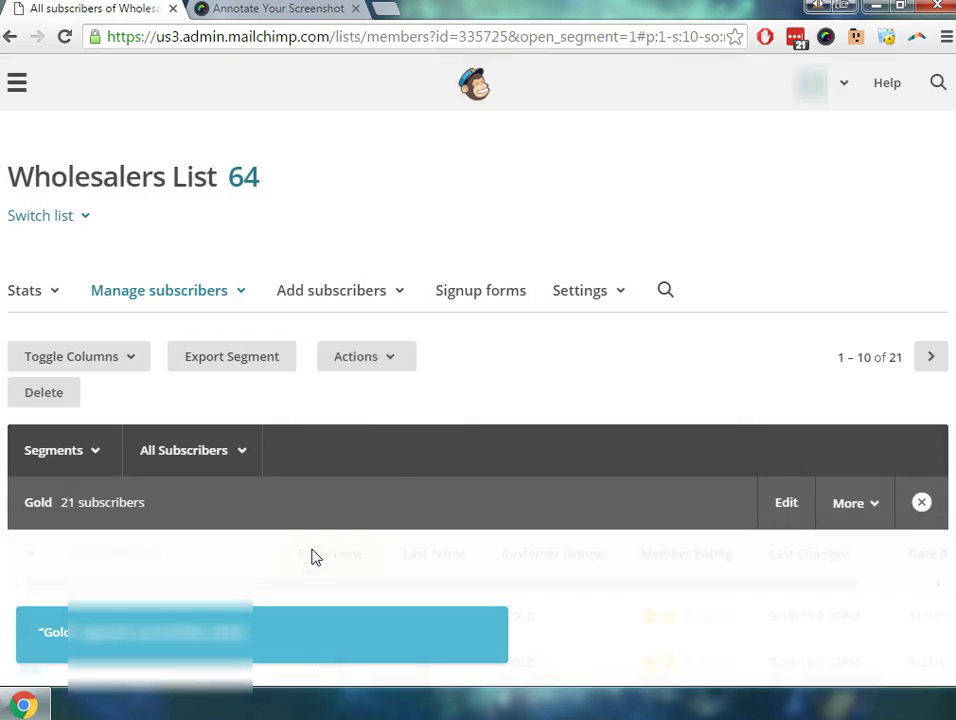
Step: From the Segments page, preview a new segment with Customer Groups is C.M., which finds 0 subscribers
{"action": "left_click", "coordinate": [205, 297]}
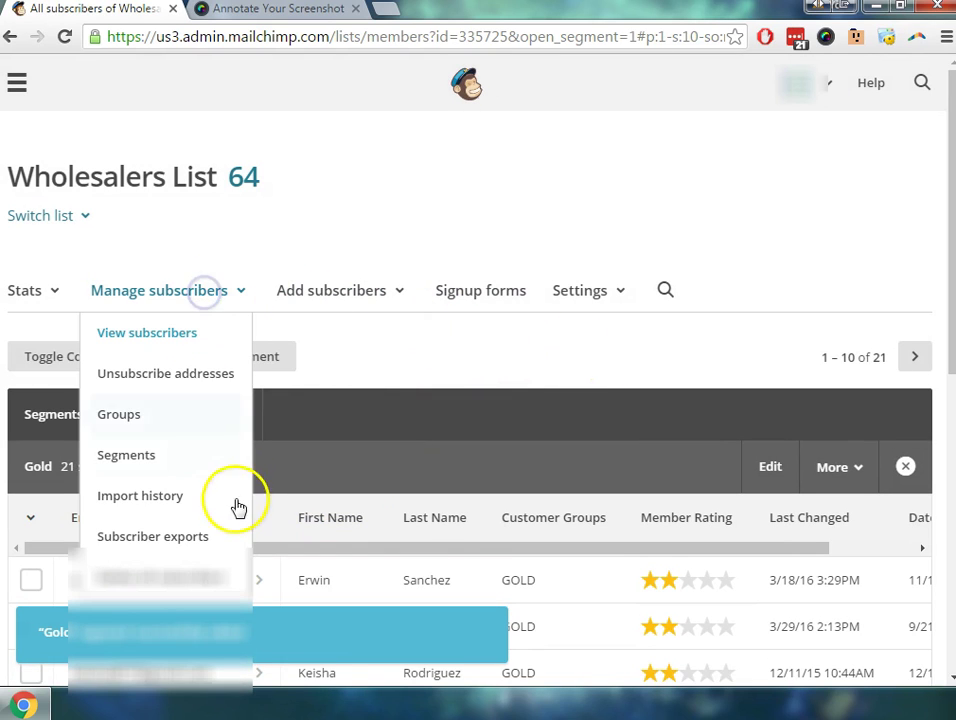
{"action": "left_click", "coordinate": [195, 460]}
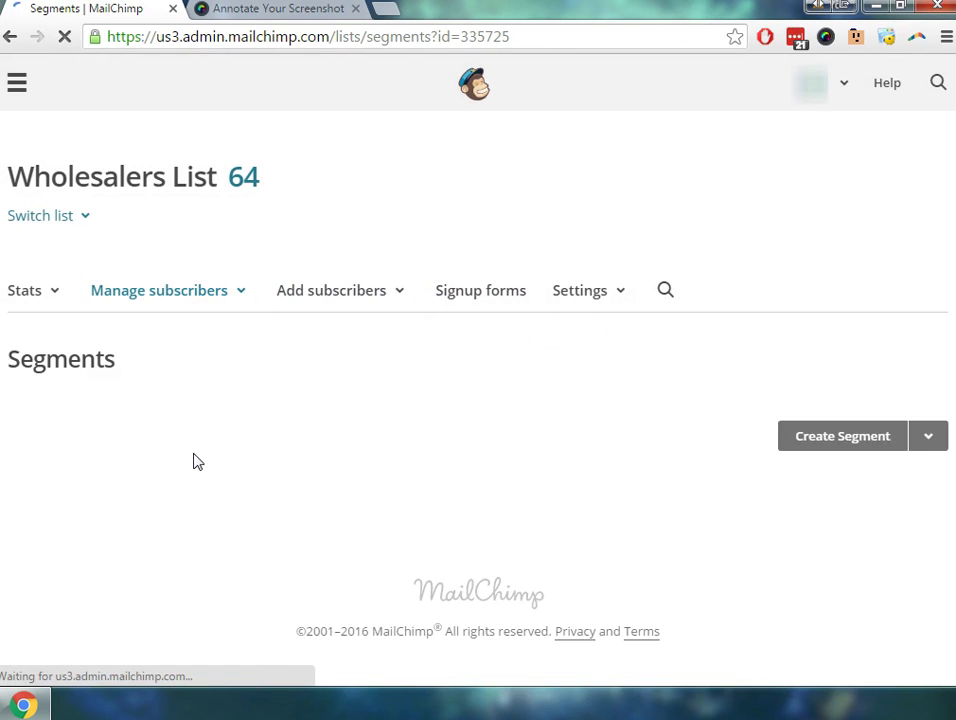
{"action": "scroll", "coordinate": [205, 460], "scroll_direction": "down", "scroll_amount": 2}
{"action": "left_click", "coordinate": [847, 241]}
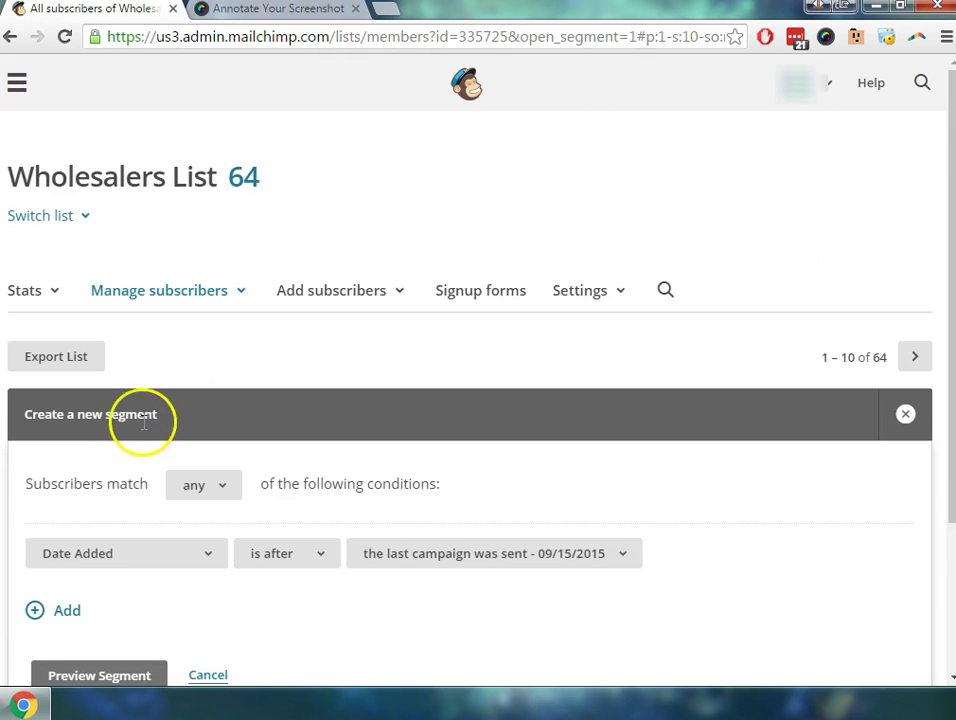
{"action": "scroll", "coordinate": [138, 430], "scroll_direction": "down", "scroll_amount": 2}
{"action": "left_click", "coordinate": [143, 405]}
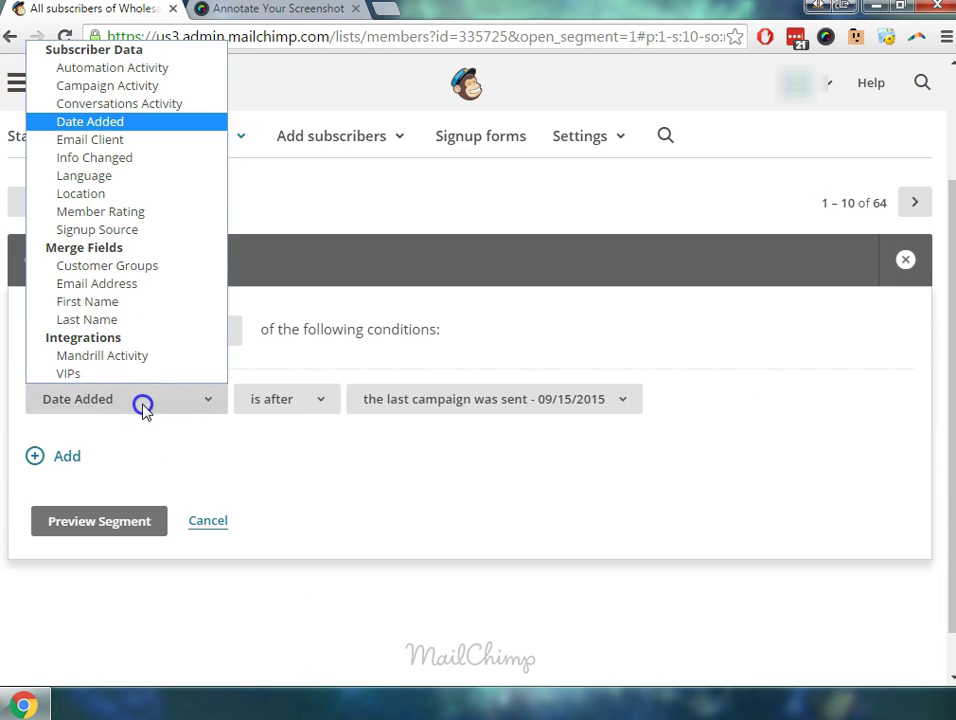
{"action": "left_click", "coordinate": [127, 266]}
{"action": "left_click", "coordinate": [397, 400]}
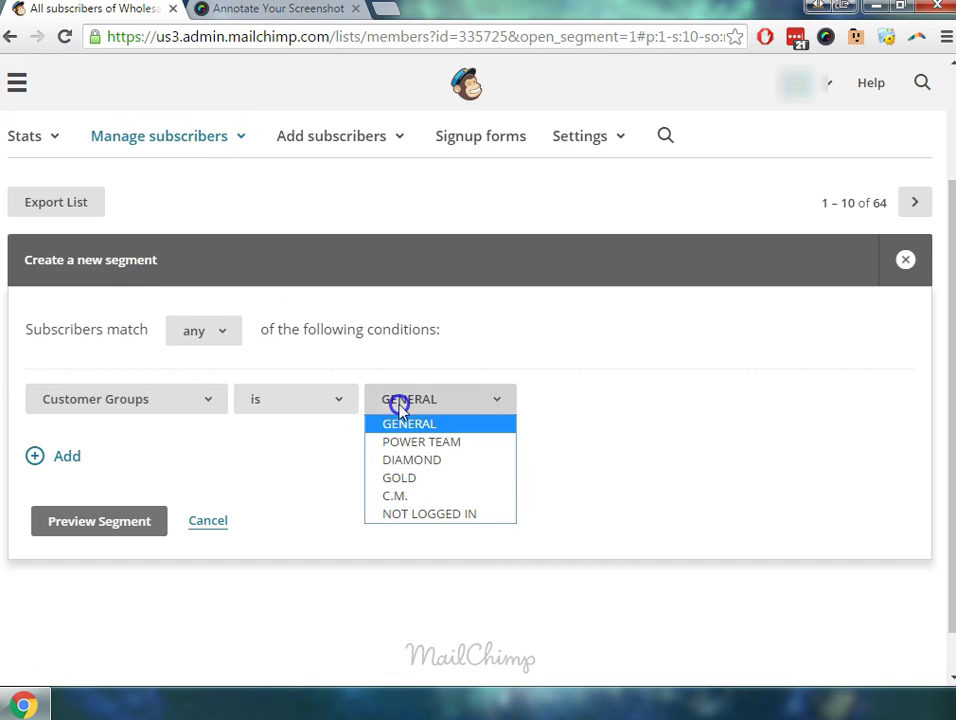
{"action": "left_click", "coordinate": [425, 496]}
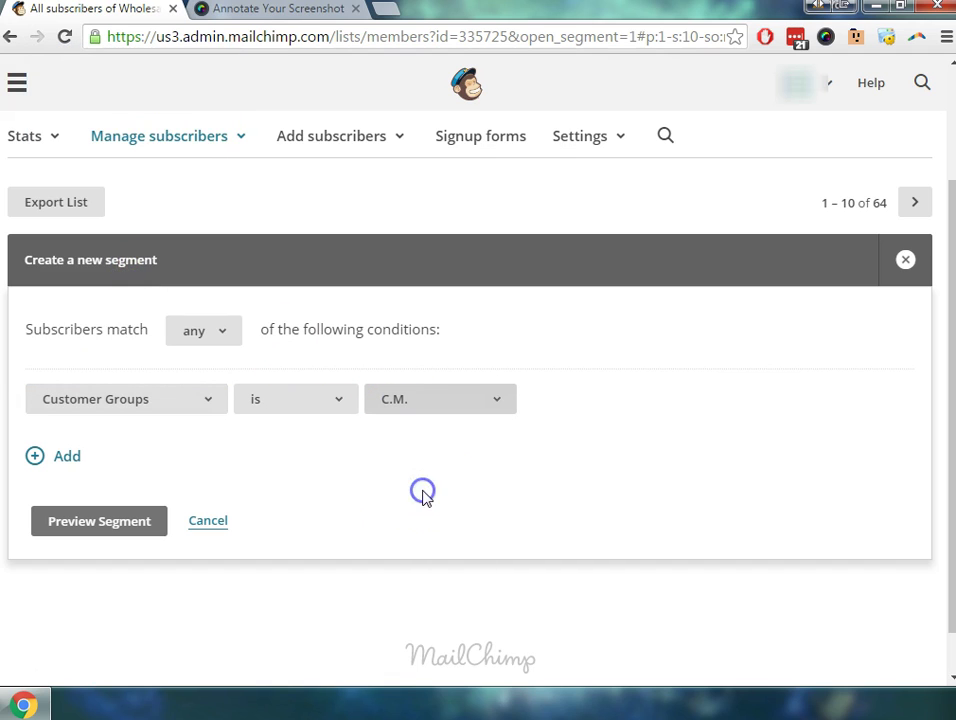
{"action": "left_click", "coordinate": [92, 527]}
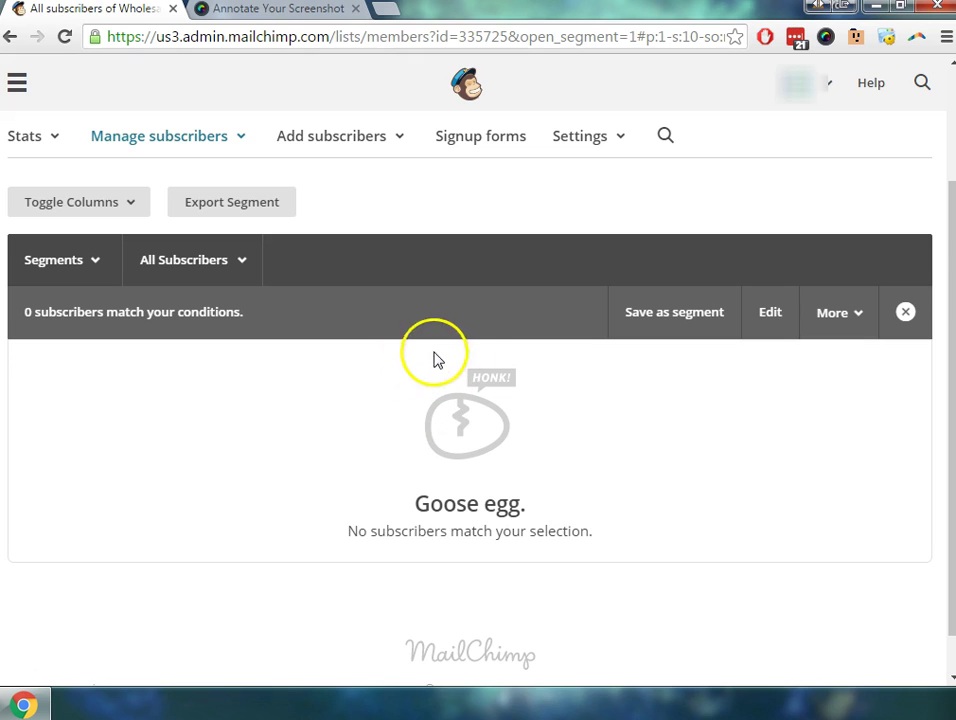
Step: Create a new segment with Customer Groups is NOT LOGGED IN and preview the matches
{"action": "key", "text": "alt+Left"}
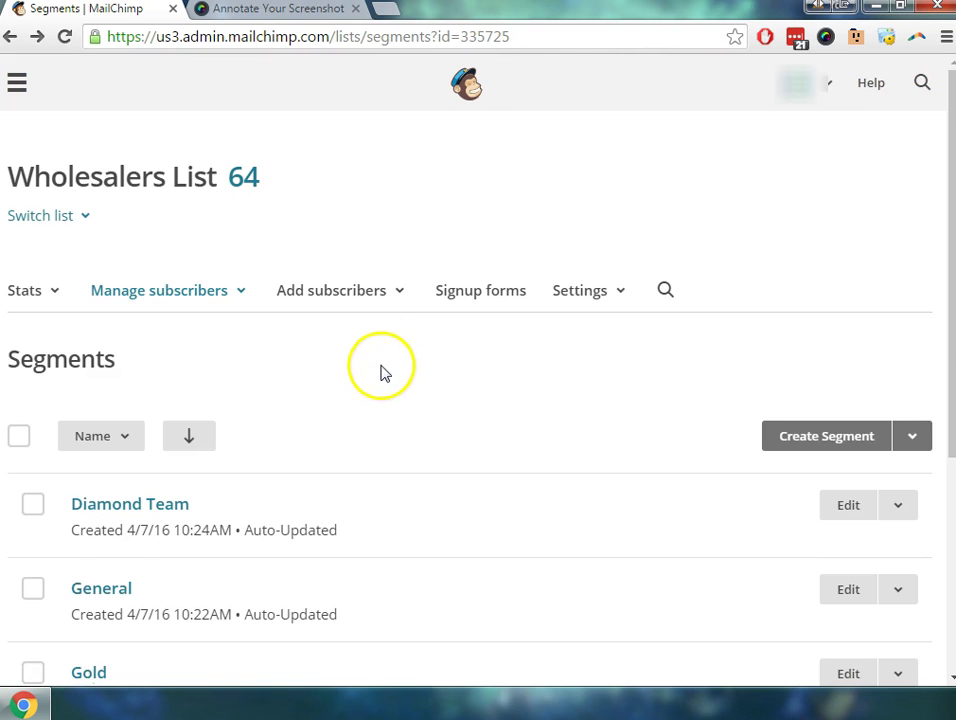
{"action": "left_click", "coordinate": [836, 358]}
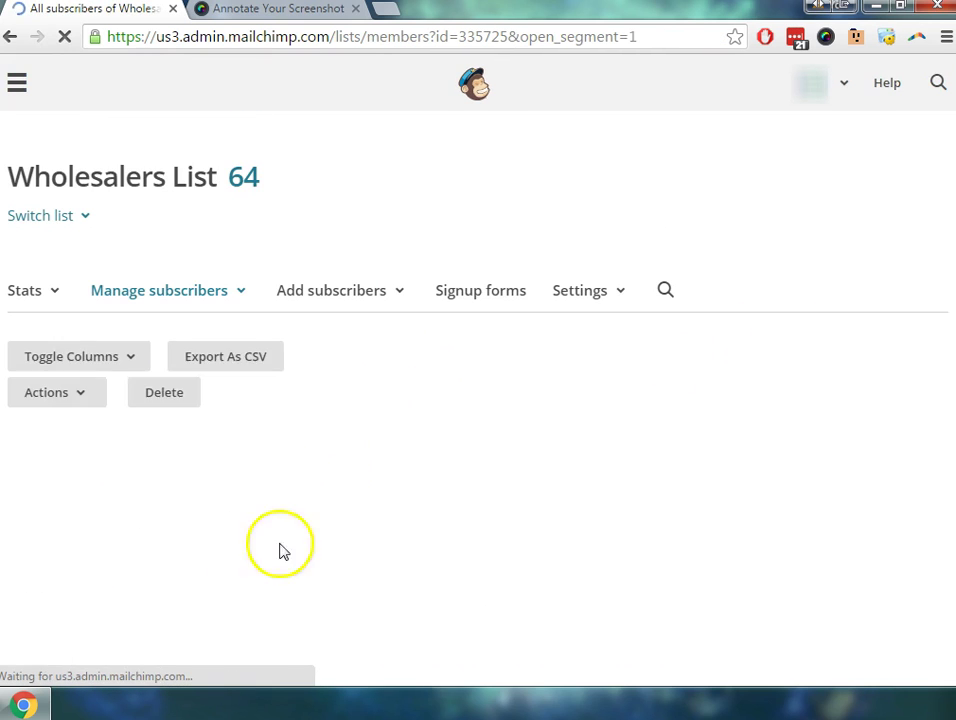
{"action": "scroll", "coordinate": [63, 463], "scroll_direction": "down", "scroll_amount": 1}
{"action": "left_click", "coordinate": [145, 450]}
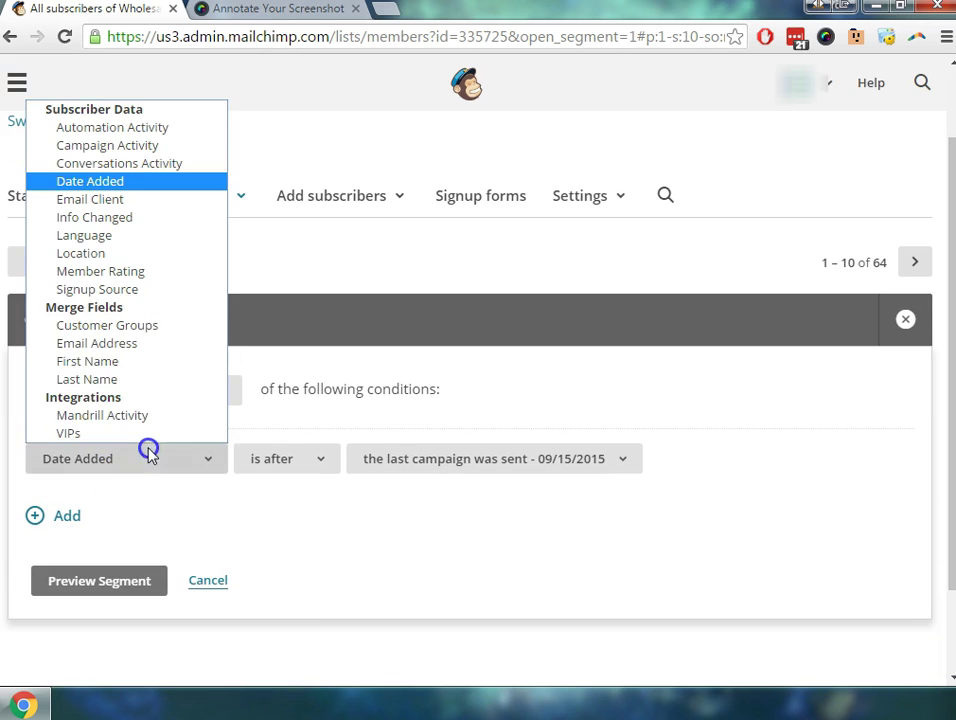
{"action": "left_click", "coordinate": [130, 328]}
{"action": "left_click", "coordinate": [418, 457]}
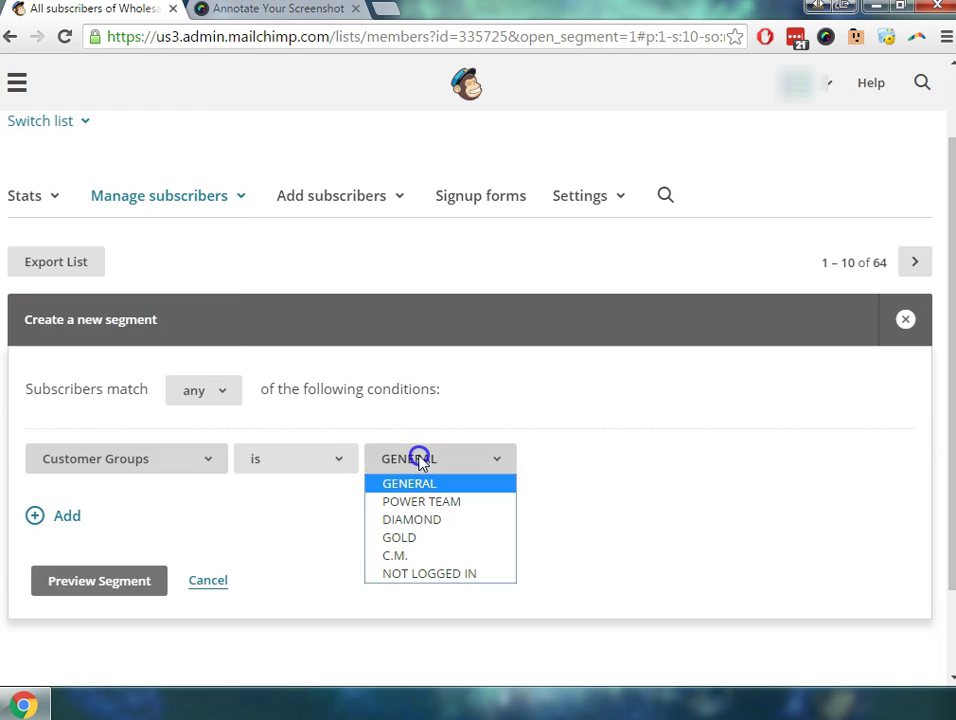
{"action": "left_click", "coordinate": [442, 572]}
{"action": "left_click", "coordinate": [94, 582]}
Step: Tick the four matching subscribers and save them as the auto-updating segment 'Not Logged In'
{"action": "scroll", "coordinate": [105, 528], "scroll_direction": "down", "scroll_amount": 2}
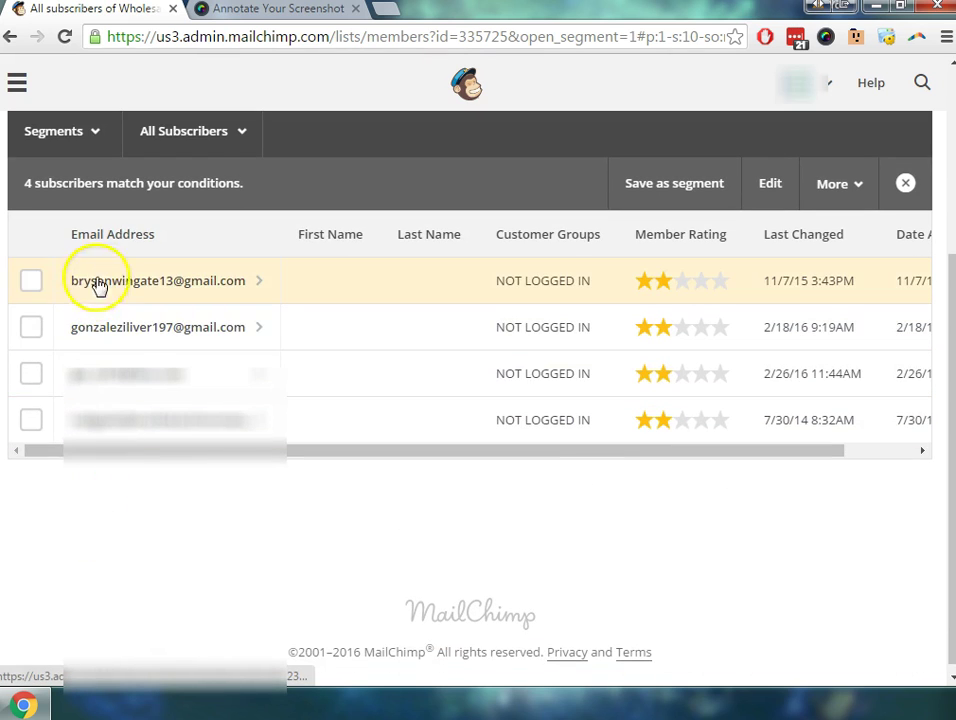
{"action": "scroll", "coordinate": [95, 380], "scroll_direction": "up", "scroll_amount": 1}
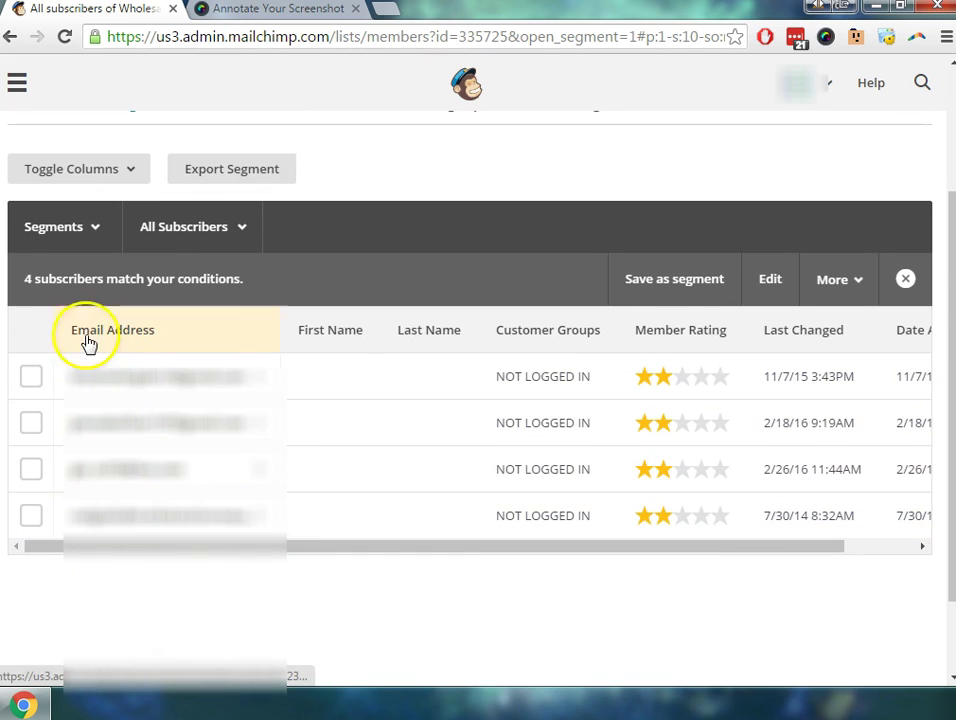
{"action": "left_click", "coordinate": [40, 235]}
{"action": "left_click", "coordinate": [96, 226]}
{"action": "left_click", "coordinate": [33, 373]}
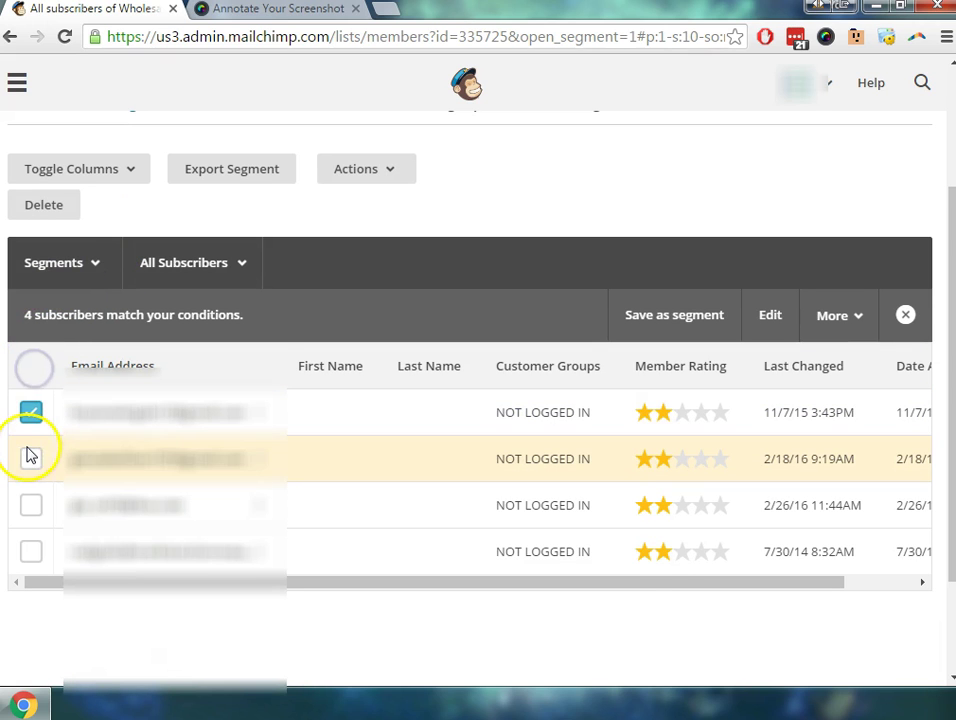
{"action": "left_click", "coordinate": [29, 454]}
{"action": "left_click", "coordinate": [33, 505]}
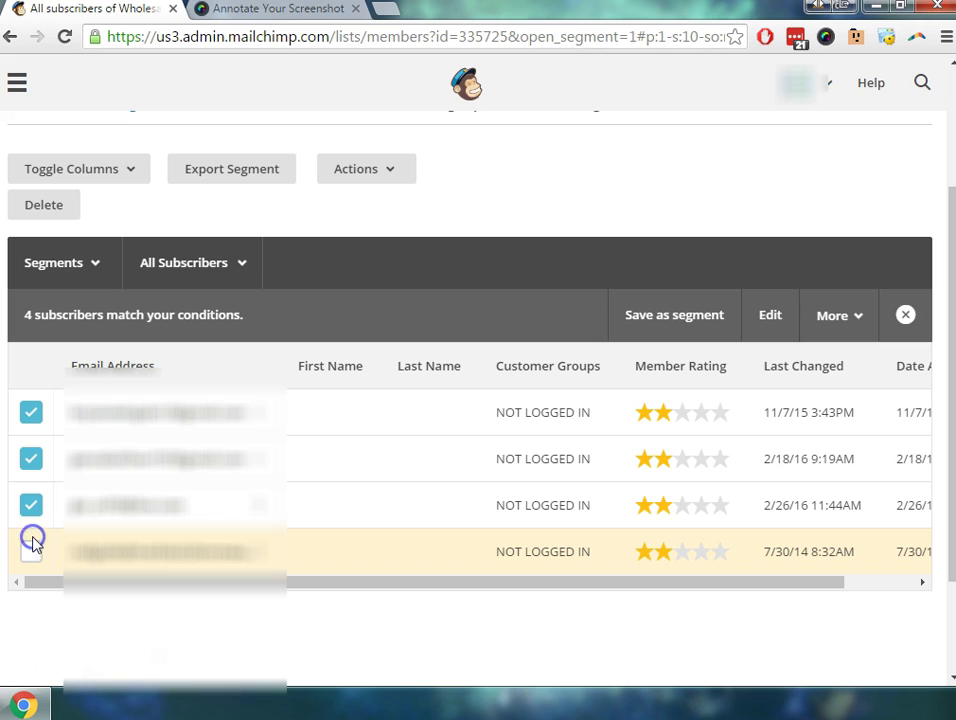
{"action": "left_click", "coordinate": [30, 552]}
{"action": "left_click", "coordinate": [670, 314]}
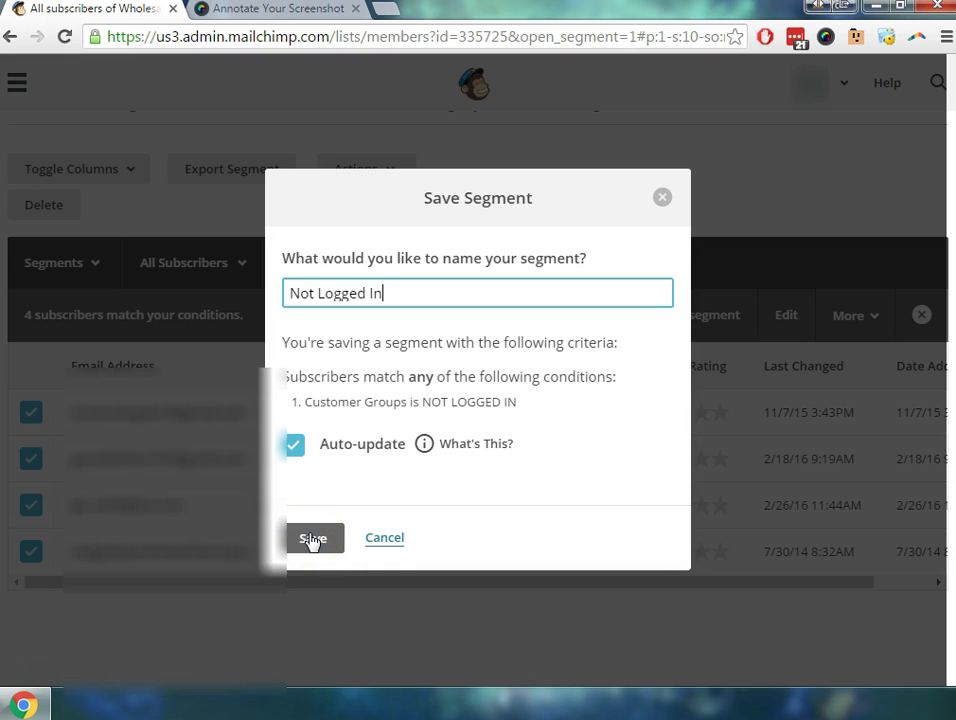
{"action": "left_click", "coordinate": [312, 540]}
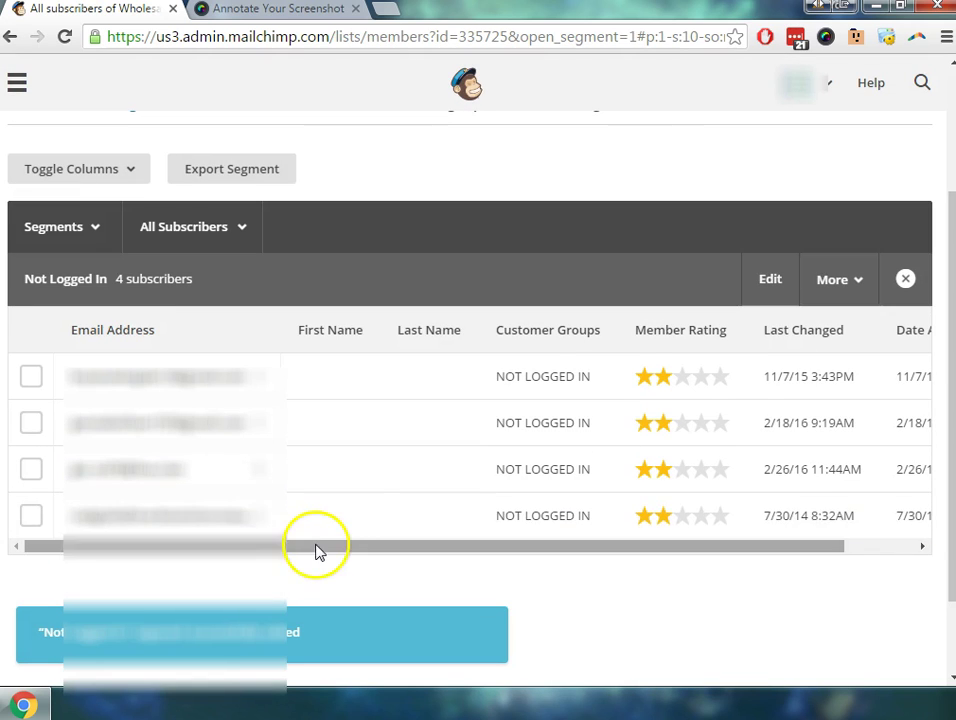
Step: Go to the Wholesalers List's Segments page under Manage subscribers
{"action": "scroll", "coordinate": [334, 306], "scroll_direction": "up", "scroll_amount": 3}
{"action": "left_click", "coordinate": [171, 285]}
{"action": "left_click", "coordinate": [185, 455]}
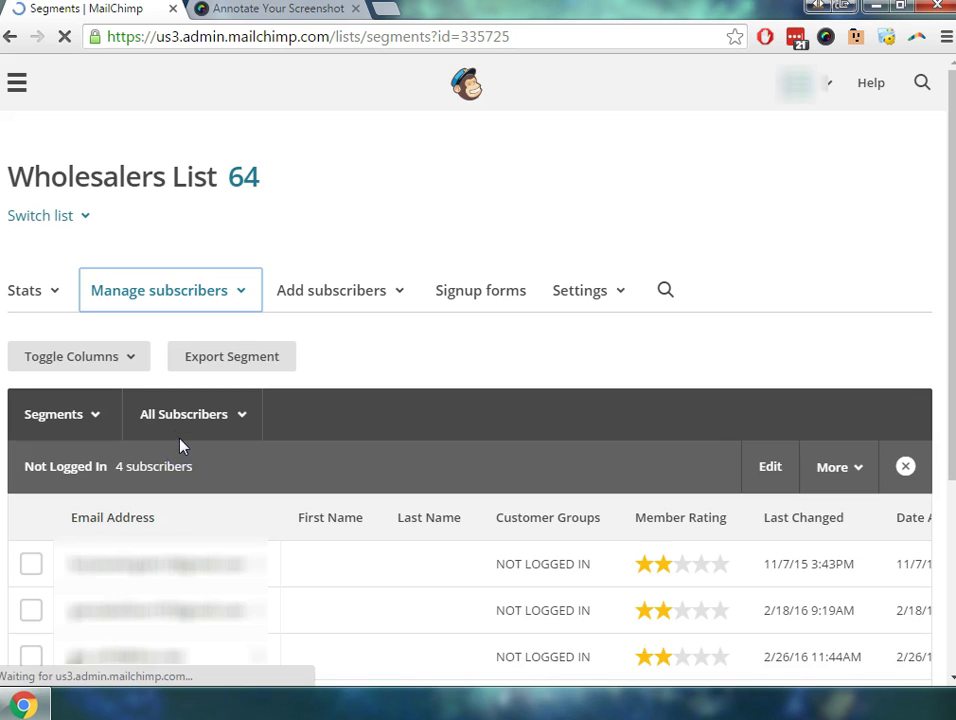
{"action": "scroll", "coordinate": [175, 487], "scroll_direction": "down", "scroll_amount": 3}
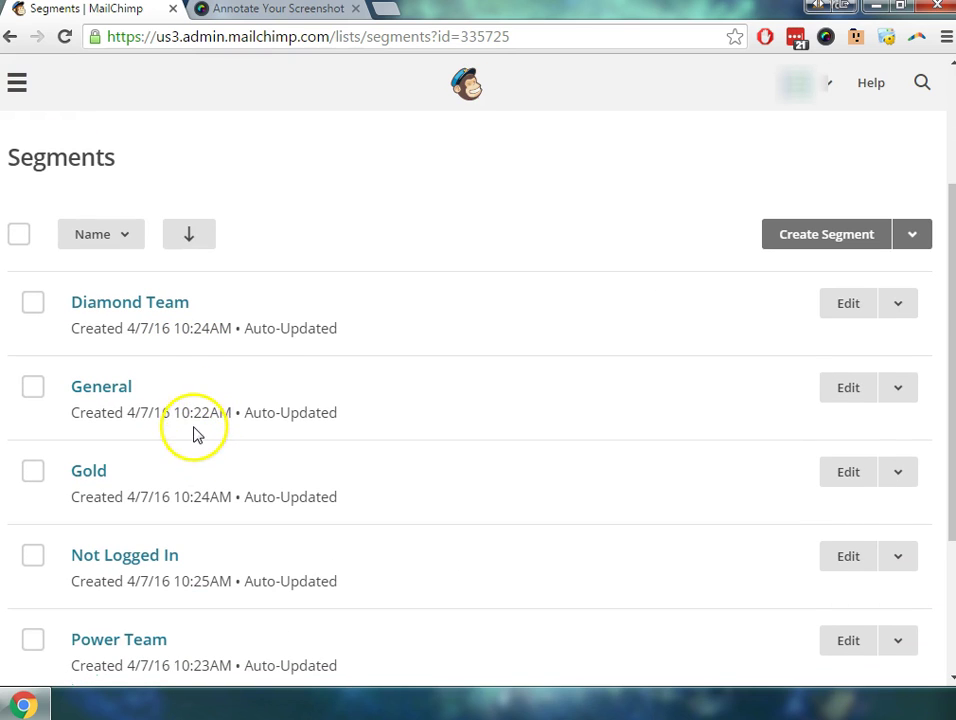
{"action": "scroll", "coordinate": [200, 445], "scroll_direction": "down", "scroll_amount": 1}
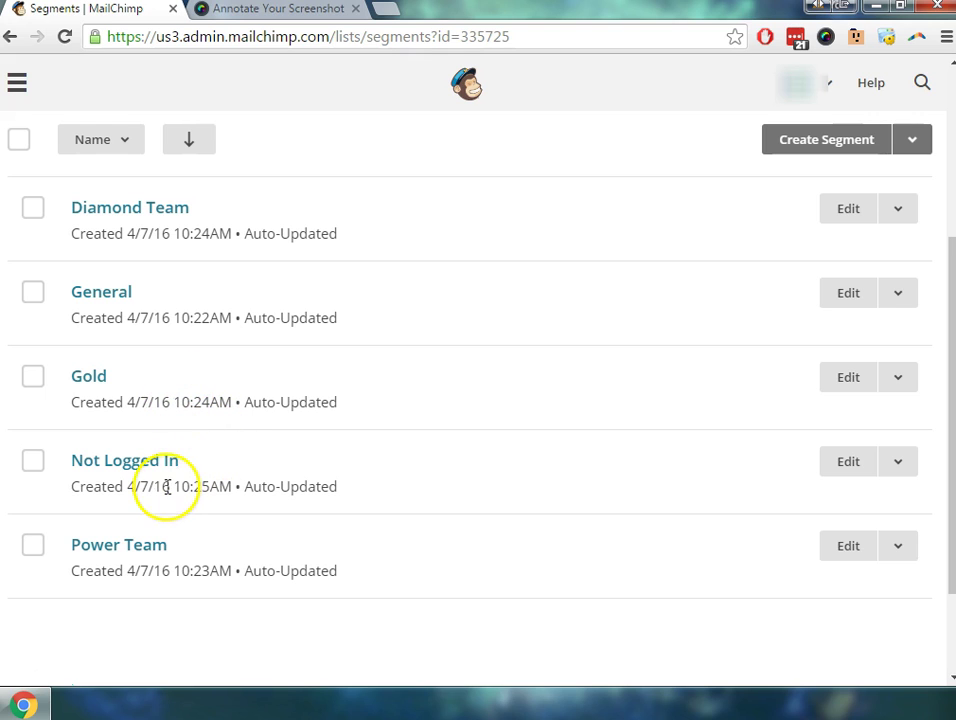
Step: Open the Power Team segment and scroll through its members
{"action": "left_click", "coordinate": [156, 542]}
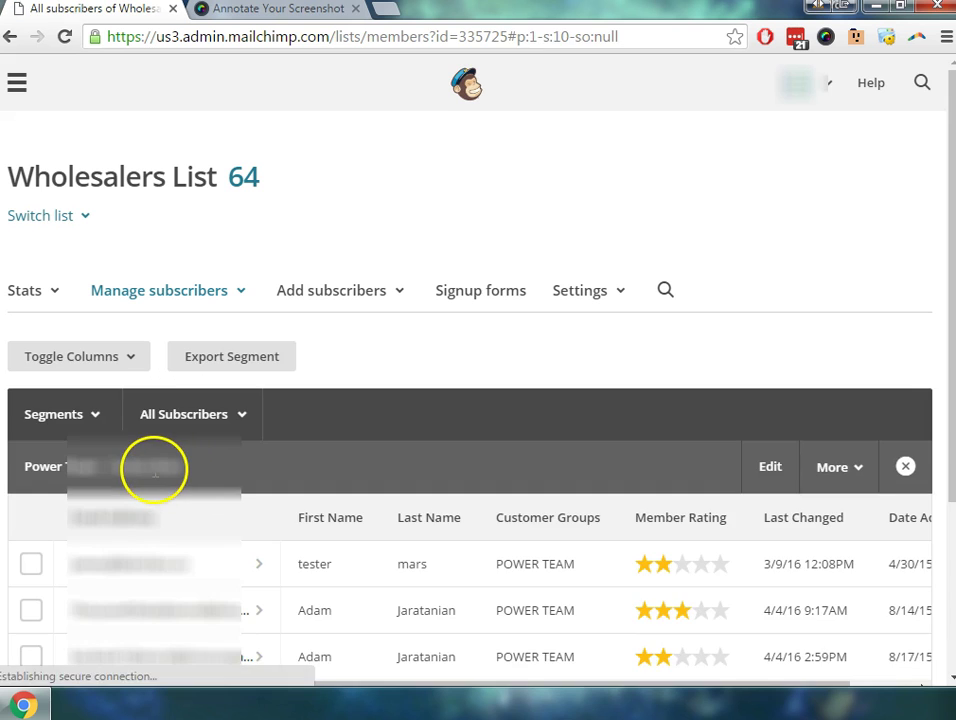
{"action": "scroll", "coordinate": [155, 470], "scroll_direction": "down", "scroll_amount": 1}
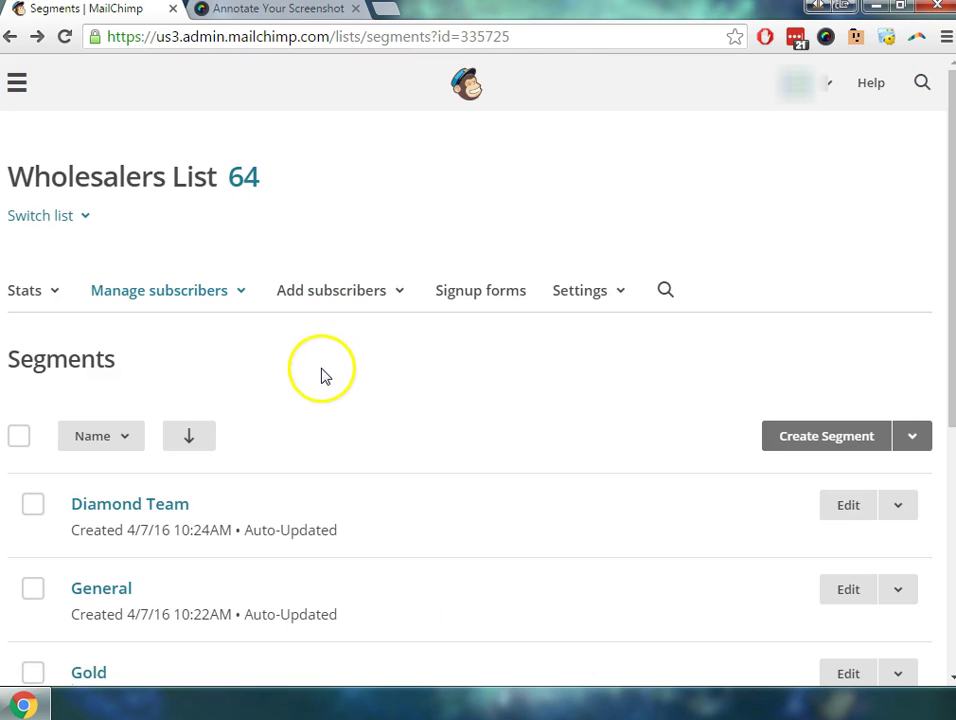
{"action": "scroll", "coordinate": [305, 467], "scroll_direction": "down", "scroll_amount": 3}
{"action": "scroll", "coordinate": [301, 462], "scroll_direction": "down", "scroll_amount": 4}
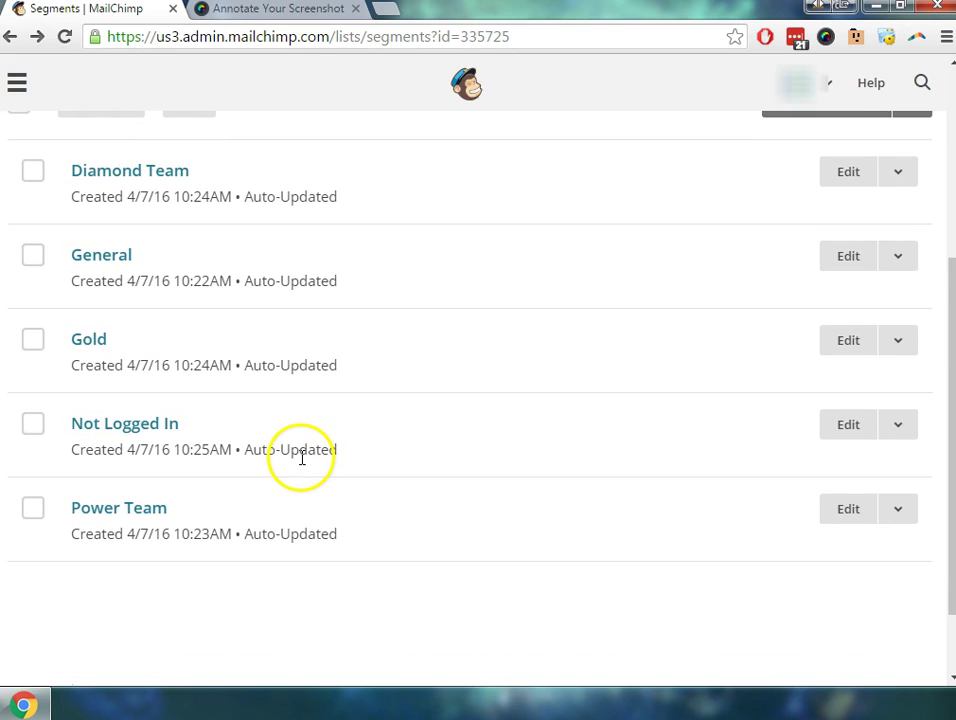
{"action": "scroll", "coordinate": [301, 460], "scroll_direction": "up", "scroll_amount": 4}
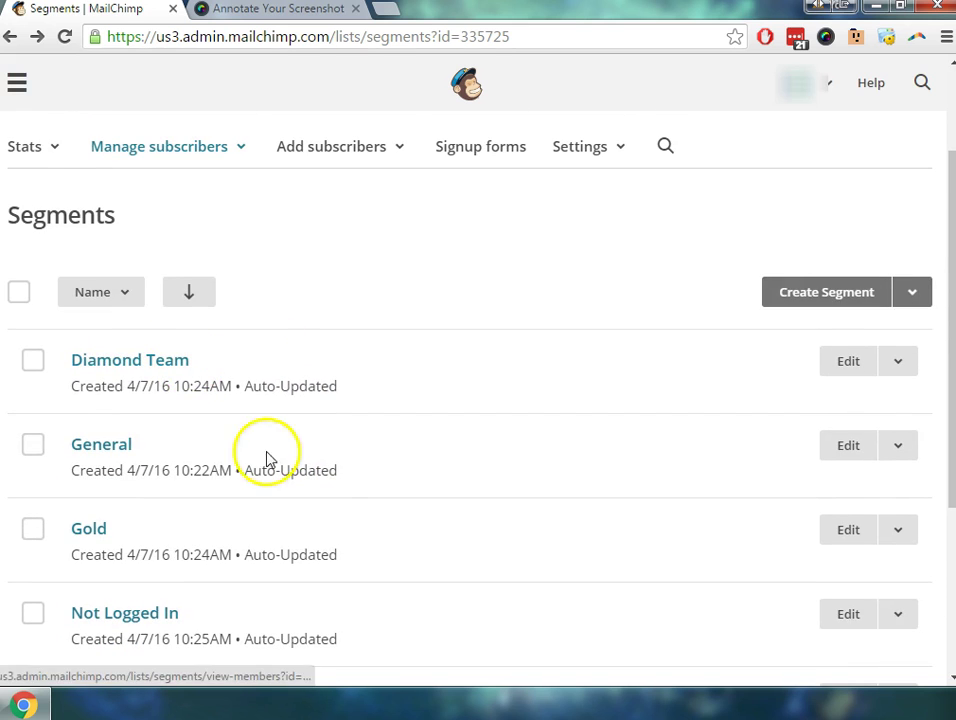
{"action": "scroll", "coordinate": [220, 438], "scroll_direction": "down", "scroll_amount": 4}
{"action": "scroll", "coordinate": [250, 430], "scroll_direction": "up", "scroll_amount": 6}
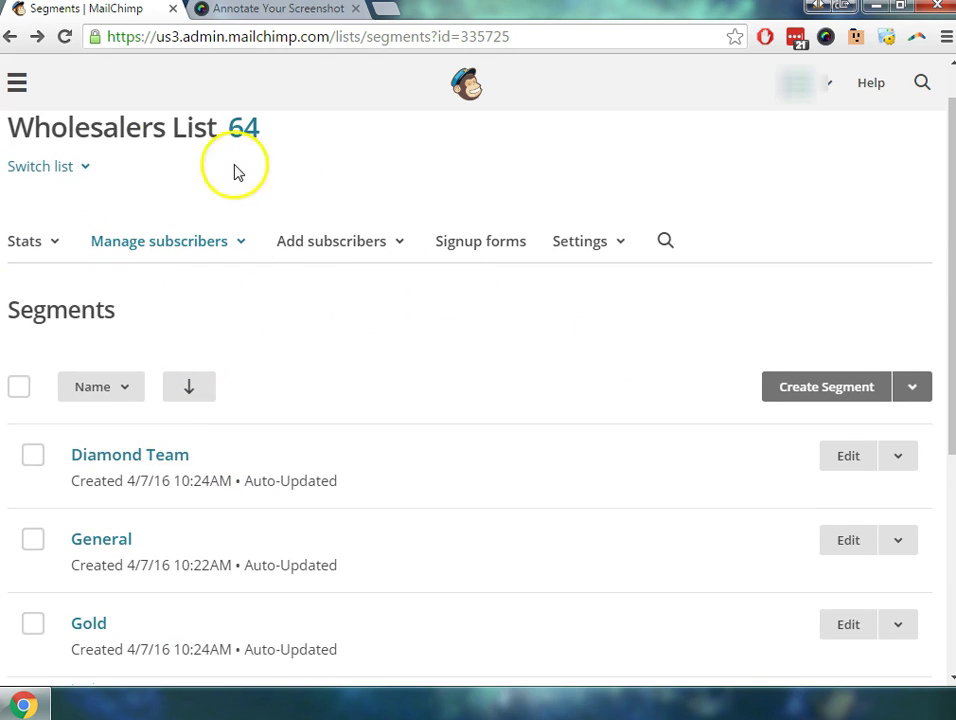
Step: Create a new regular campaign from the Campaigns page
{"action": "left_click", "coordinate": [22, 90]}
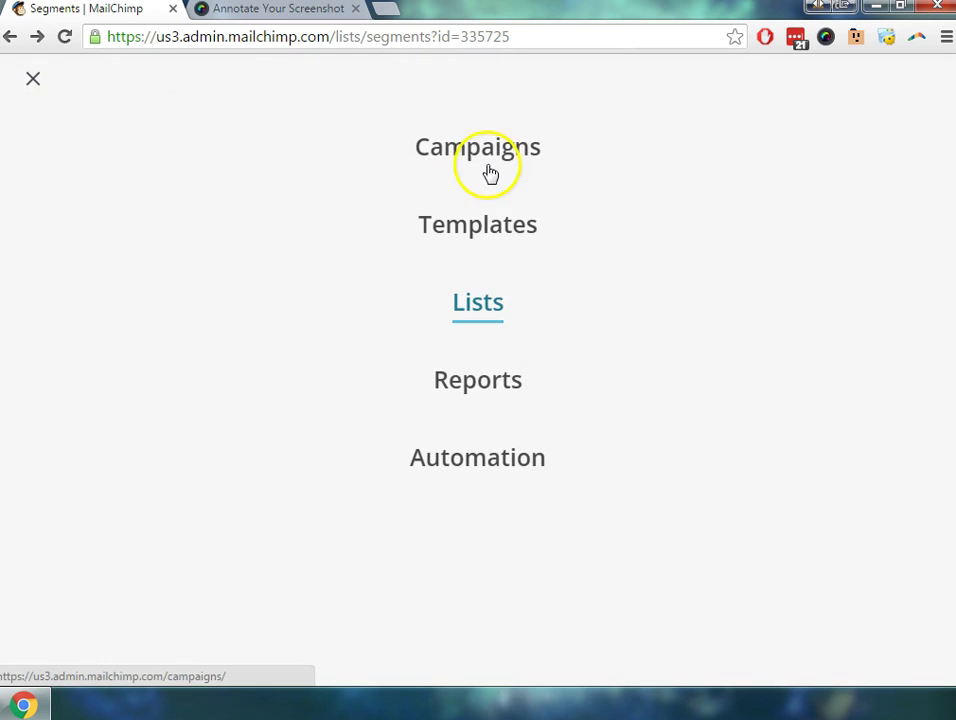
{"action": "left_click", "coordinate": [522, 158]}
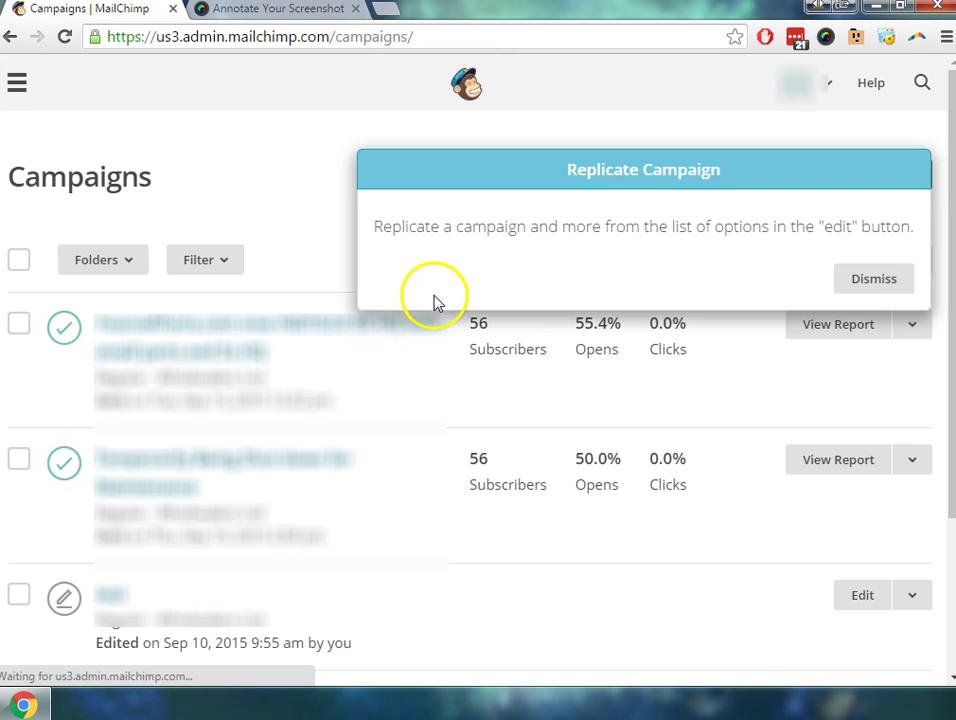
{"action": "left_click", "coordinate": [858, 280]}
{"action": "left_click", "coordinate": [834, 178]}
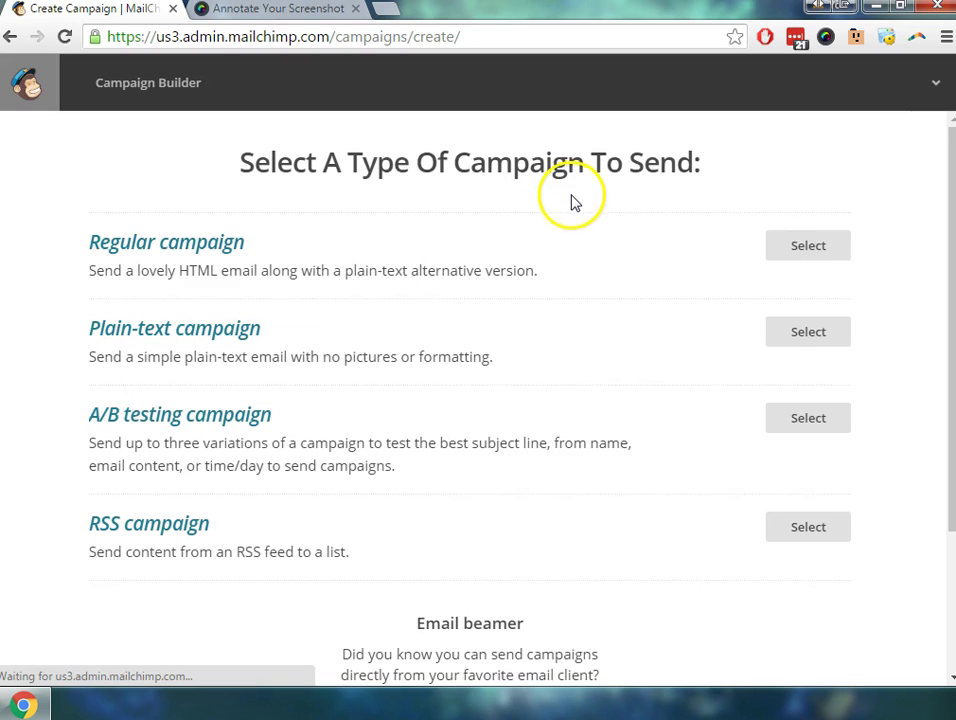
{"action": "left_click", "coordinate": [806, 240]}
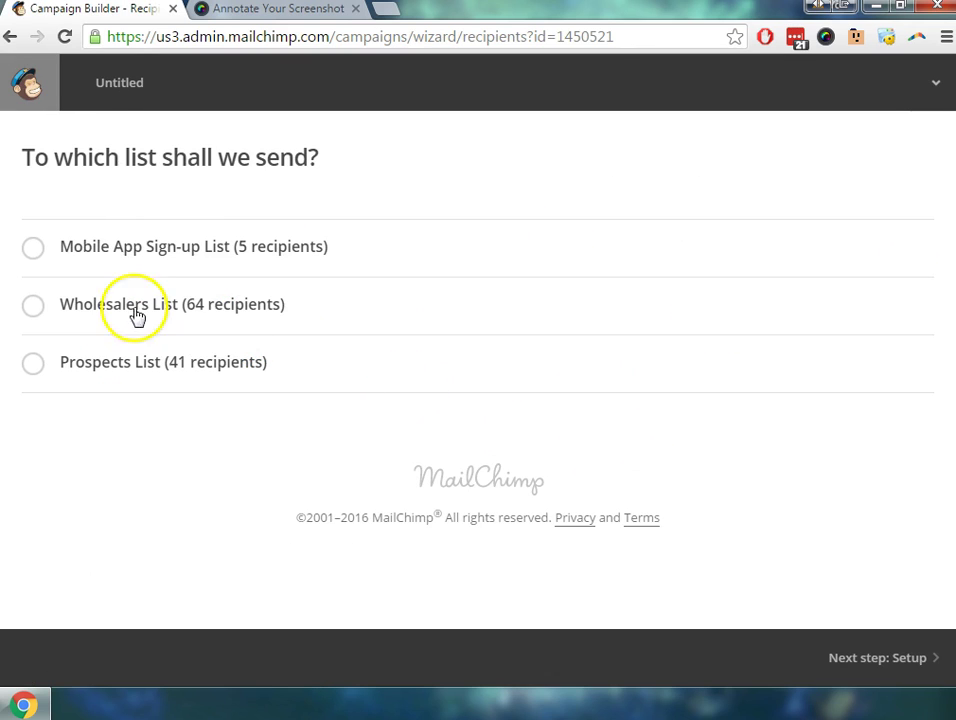
Step: Address the campaign to the Wholesalers List's saved segment General
{"action": "left_click", "coordinate": [33, 305]}
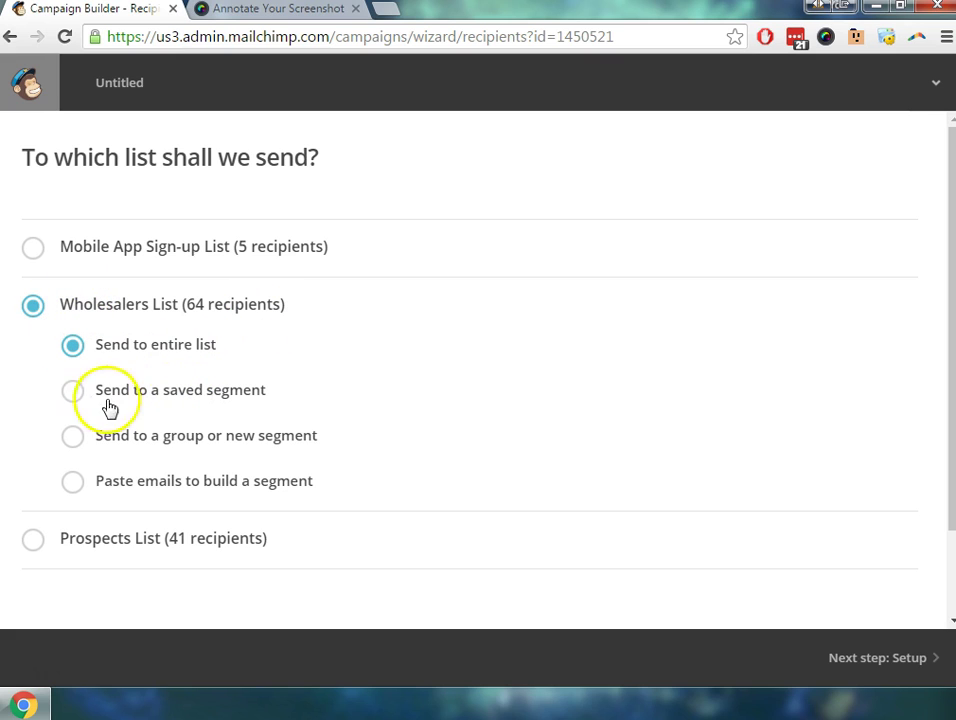
{"action": "left_click", "coordinate": [72, 398]}
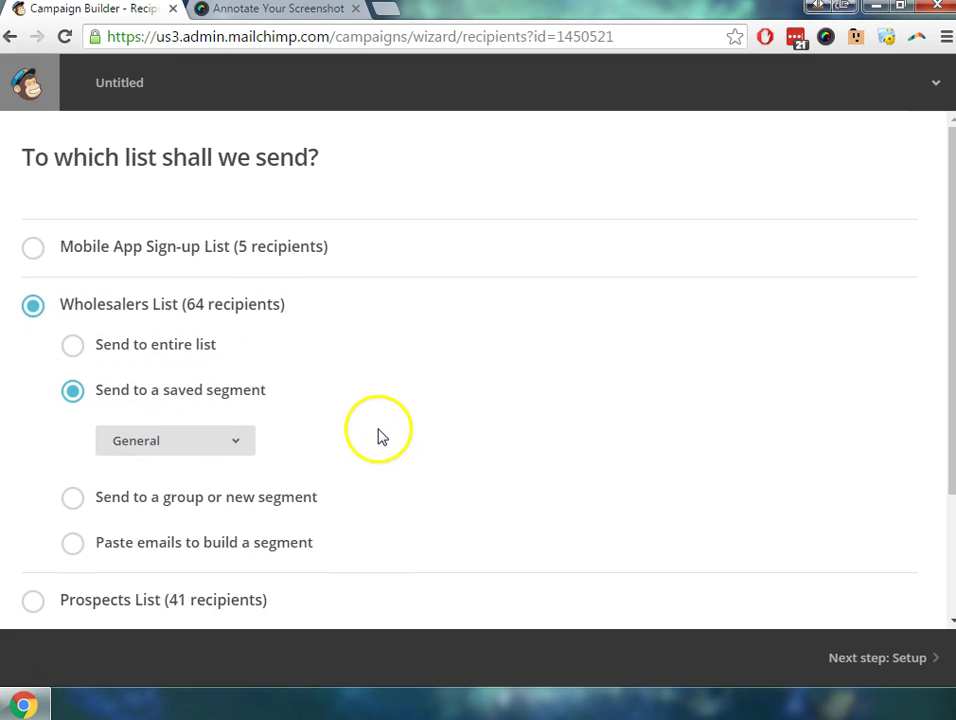
{"action": "scroll", "coordinate": [229, 378], "scroll_direction": "down", "scroll_amount": 1}
{"action": "left_click", "coordinate": [167, 346]}
{"action": "left_click_drag", "start_coordinate": [167, 349], "coordinate": [208, 398]}
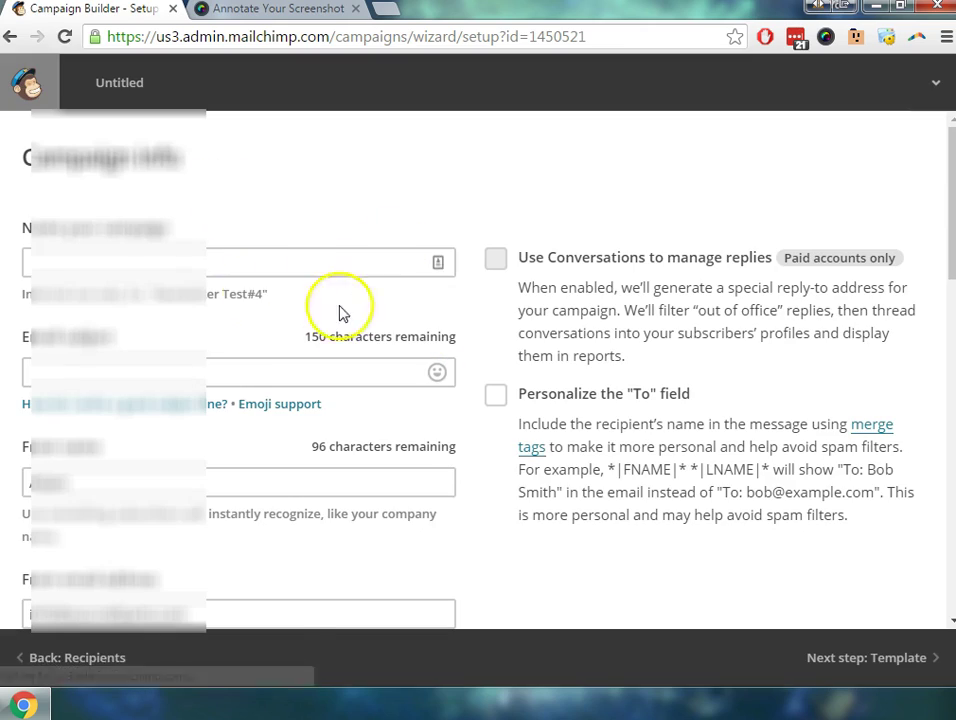
{"action": "scroll", "coordinate": [405, 516], "scroll_direction": "down", "scroll_amount": 5}
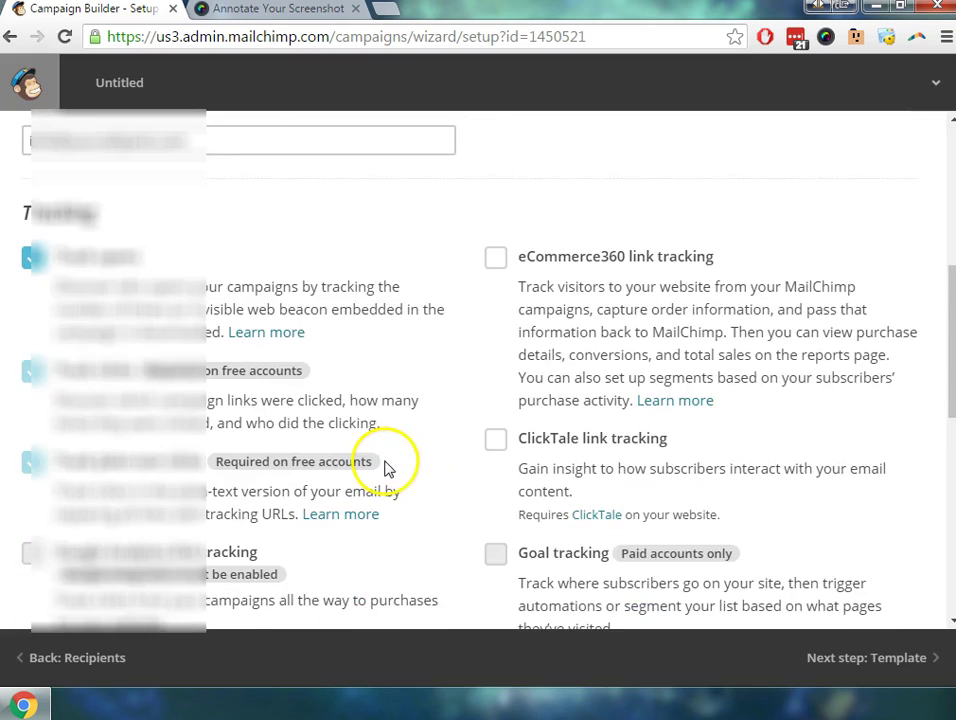
{"action": "scroll", "coordinate": [405, 477], "scroll_direction": "down", "scroll_amount": 6}
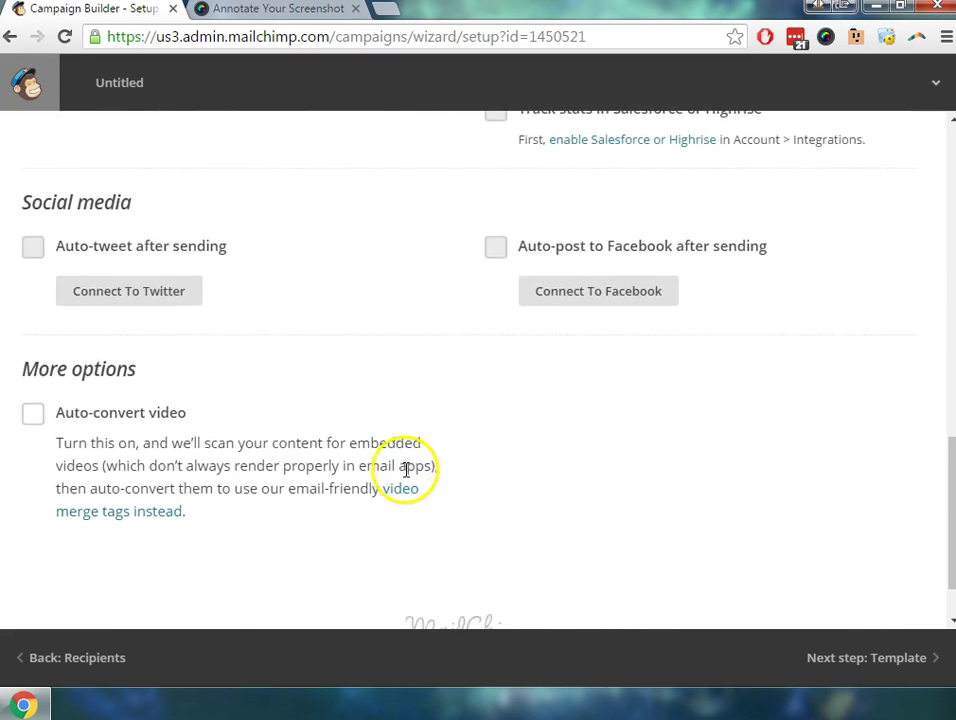
{"action": "scroll", "coordinate": [410, 476], "scroll_direction": "up", "scroll_amount": 10}
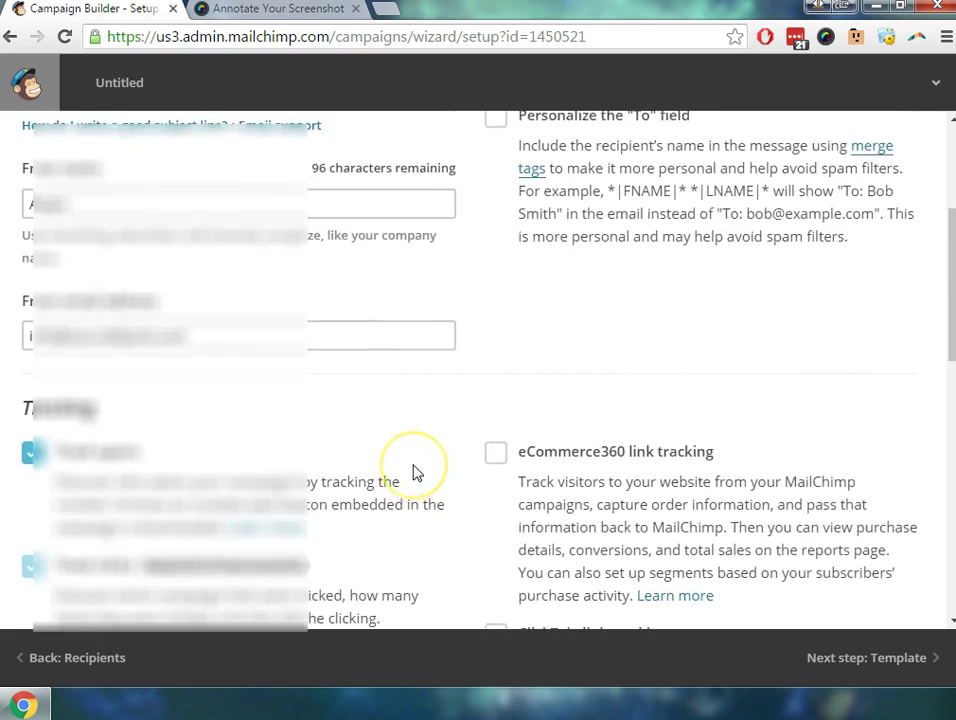